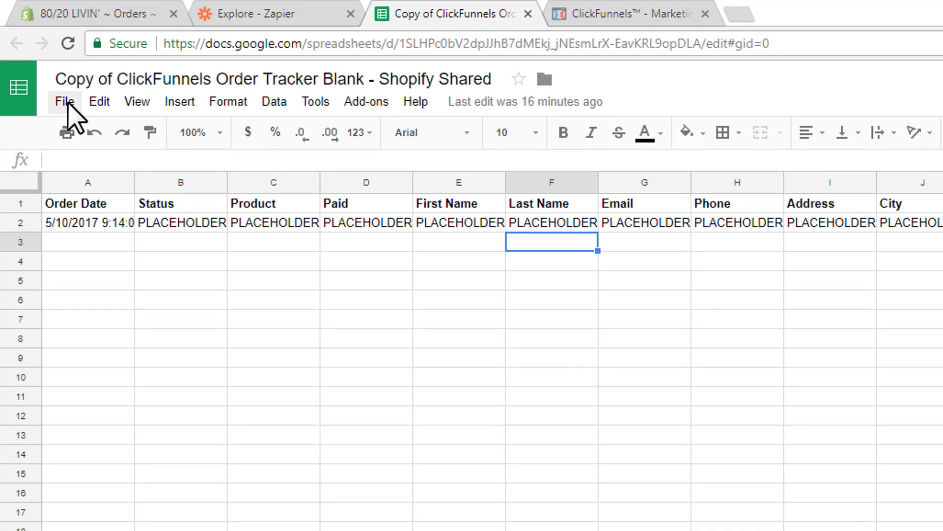
# Start copying the order tracker spreadsheet, cancel the copy, and reopen its file options
pyautogui.click(39, 60)
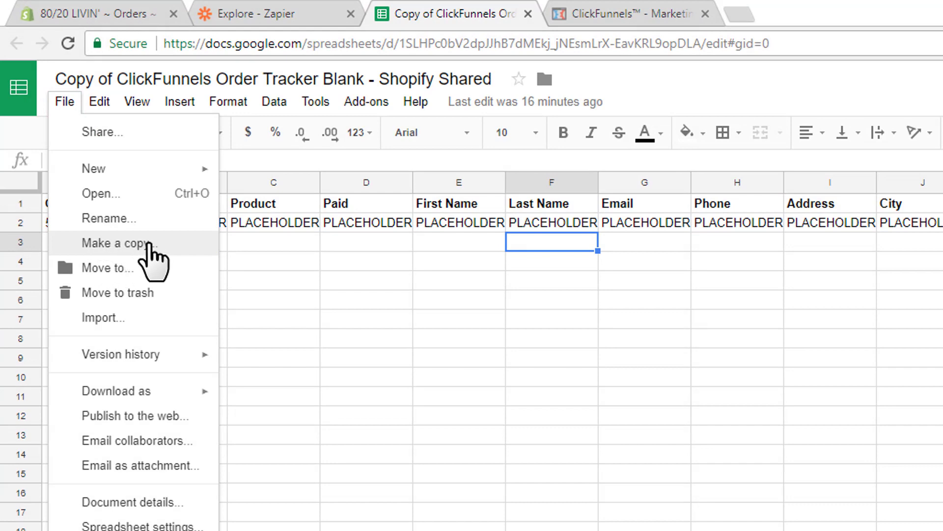
pyautogui.click(150, 244)
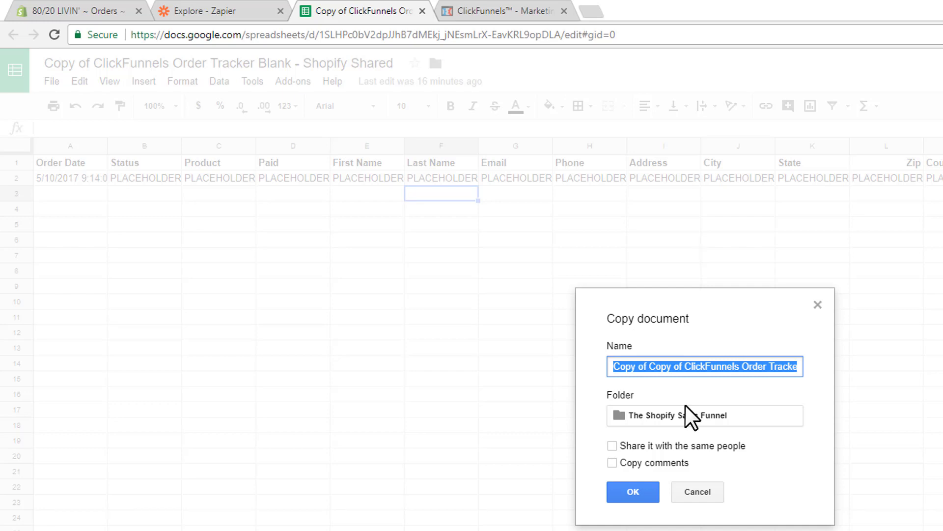
pyautogui.click(817, 306)
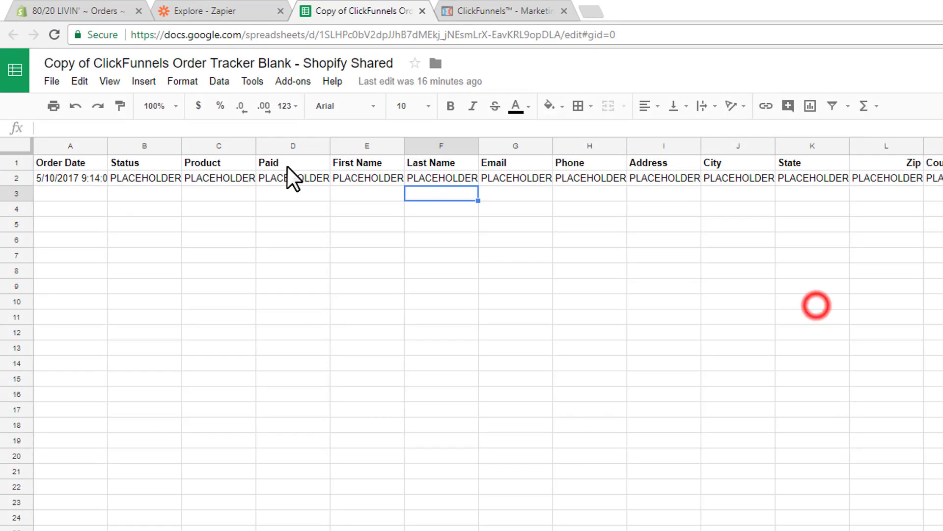
pyautogui.click(52, 81)
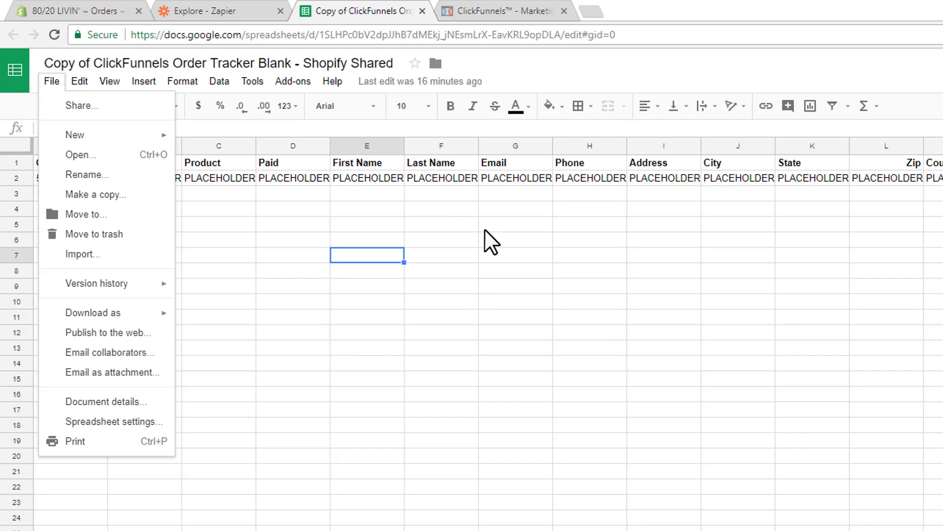
# Start a new zap in Zapier and name it 5/95
pyautogui.click(169, 9)
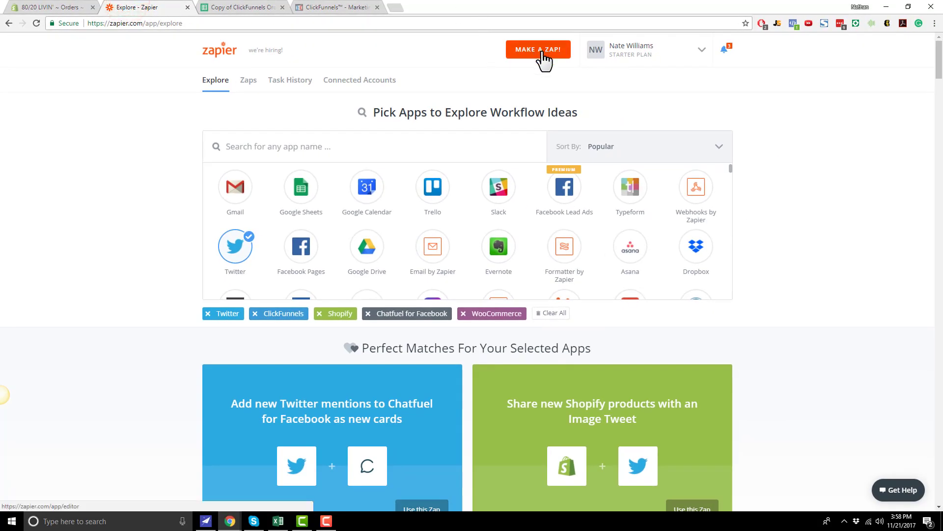
pyautogui.click(528, 48)
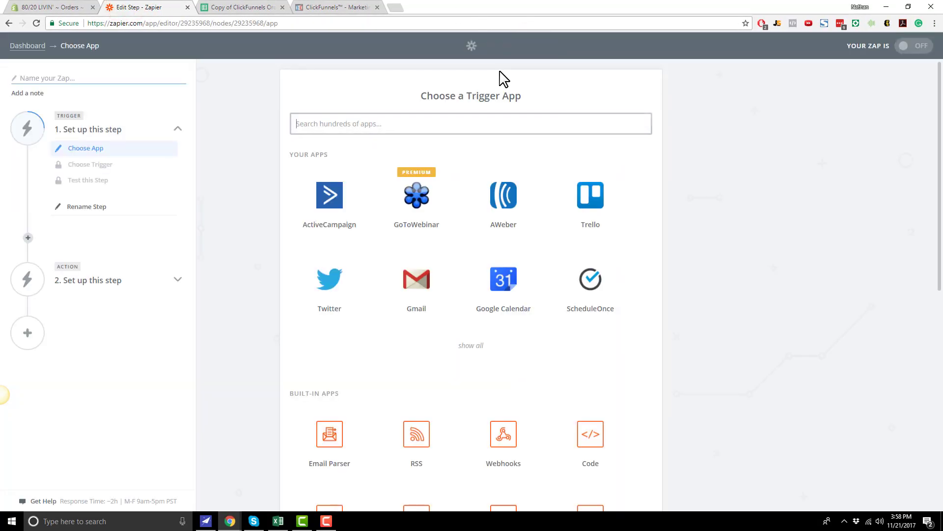
pyautogui.click(104, 79)
pyautogui.write('5/95')
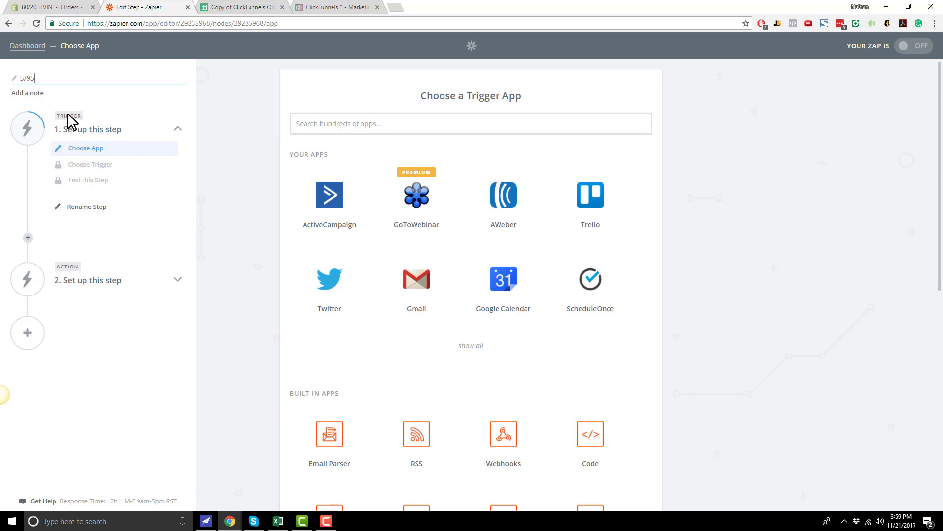
# Set the trigger to ClickFunnels New Purchase using ClickFunnels Account #1
pyautogui.click(387, 127)
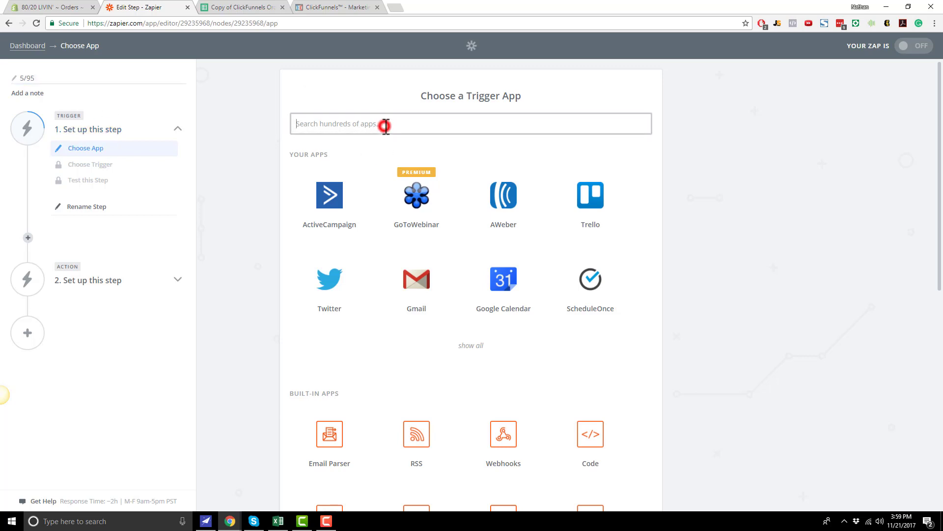
pyautogui.write('Click')
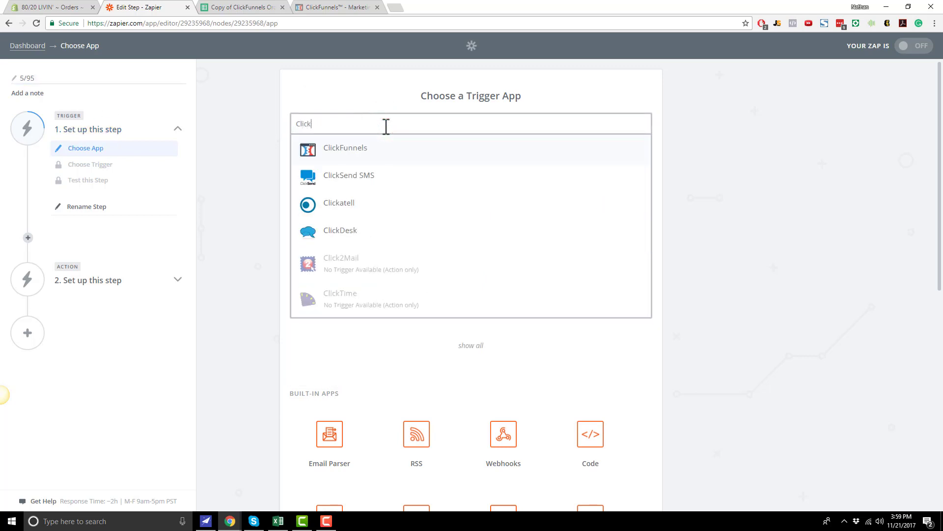
pyautogui.click(376, 155)
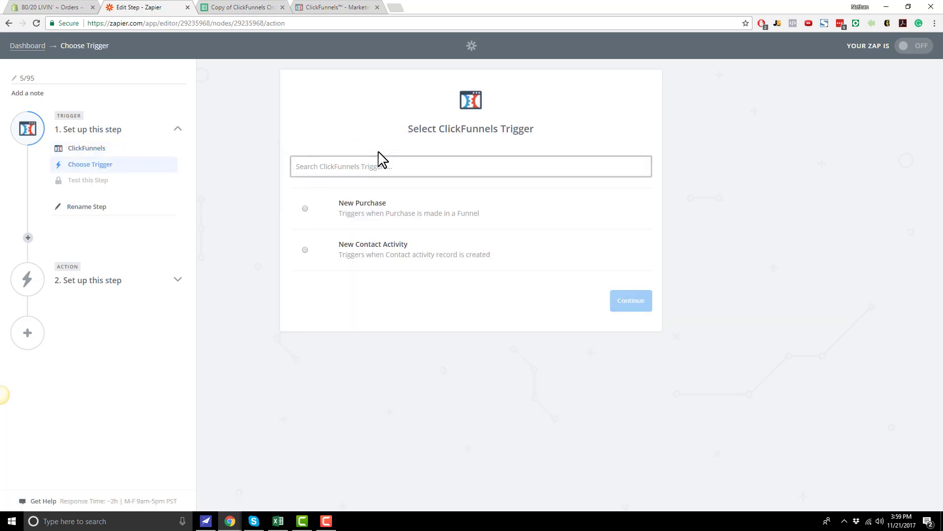
pyautogui.click(362, 211)
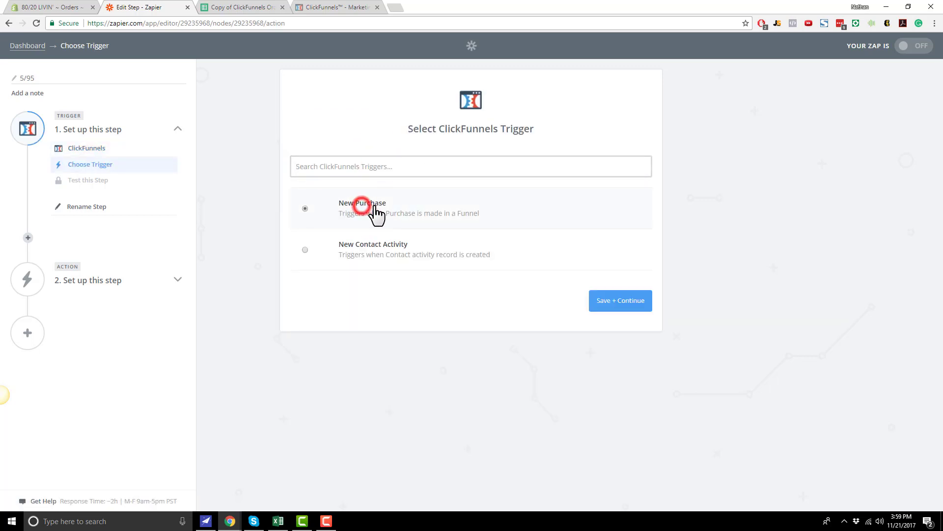
pyautogui.click(620, 305)
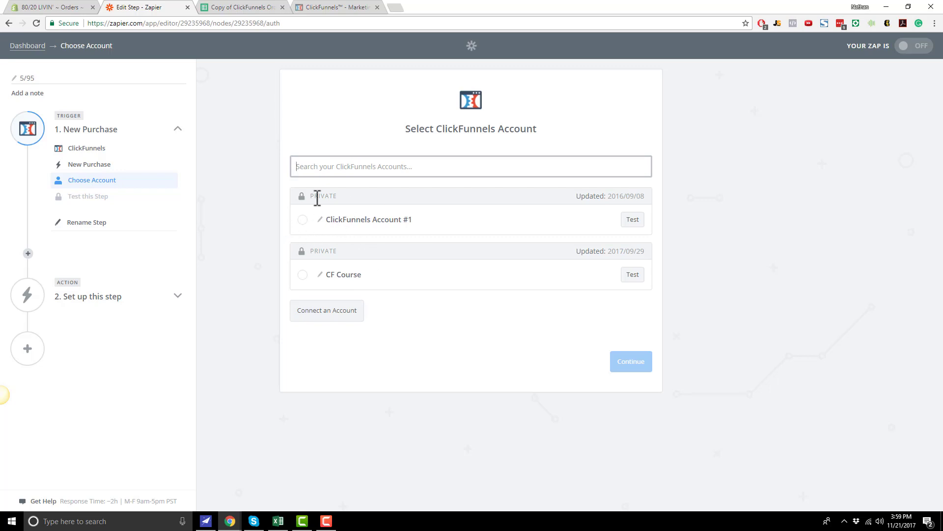
pyautogui.click(303, 219)
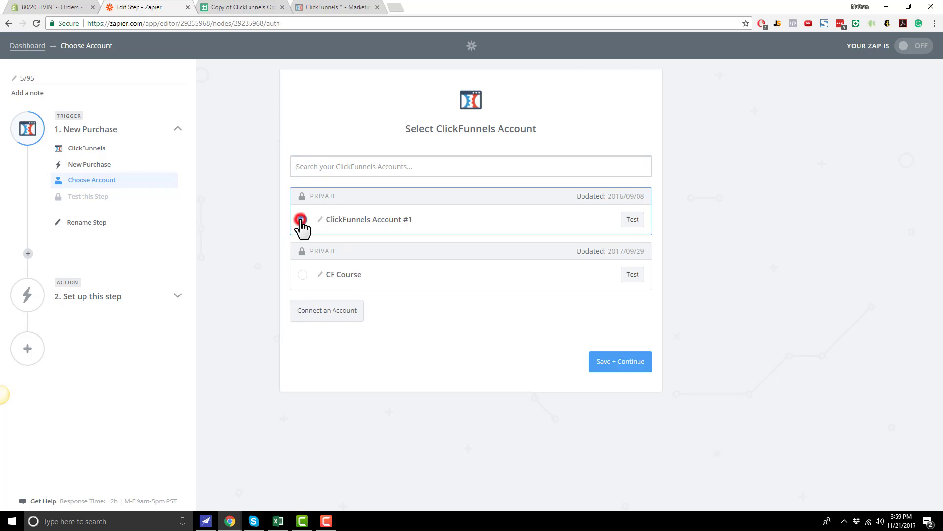
pyautogui.click(627, 366)
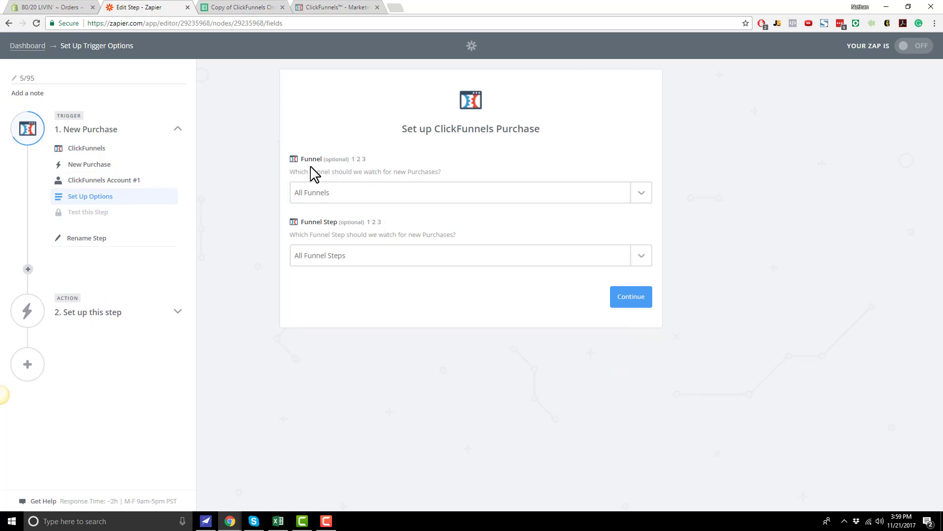
# Have the trigger watch The Shopify Sales Funnel across All Funnel Steps, then continue to testing
pyautogui.click(340, 194)
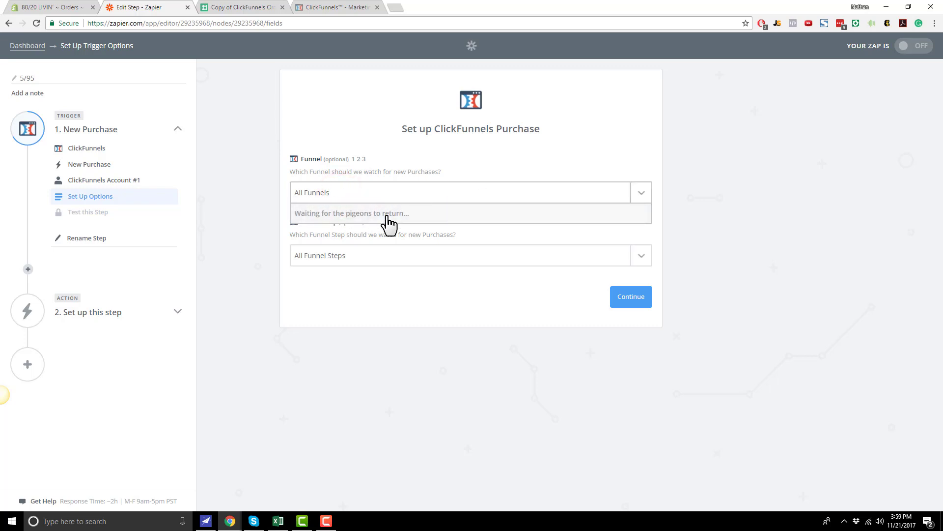
pyautogui.write('shopify')
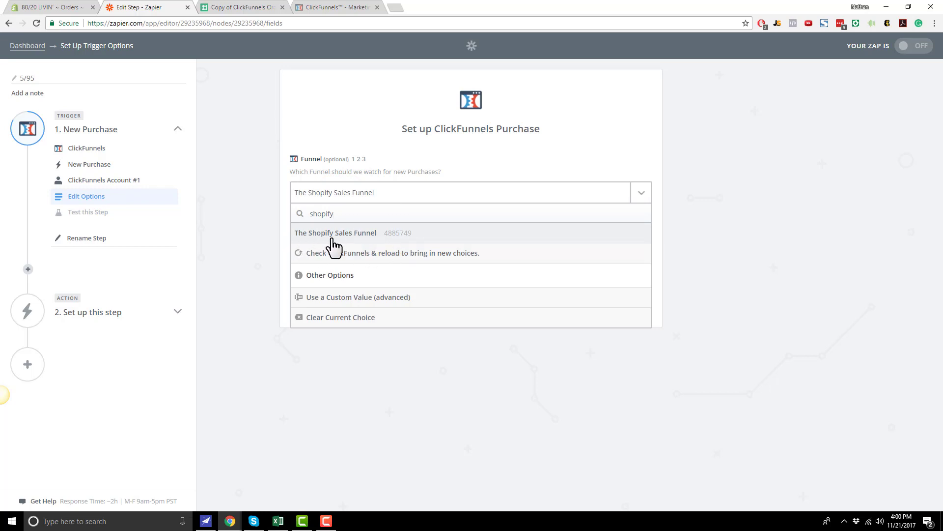
pyautogui.click(362, 234)
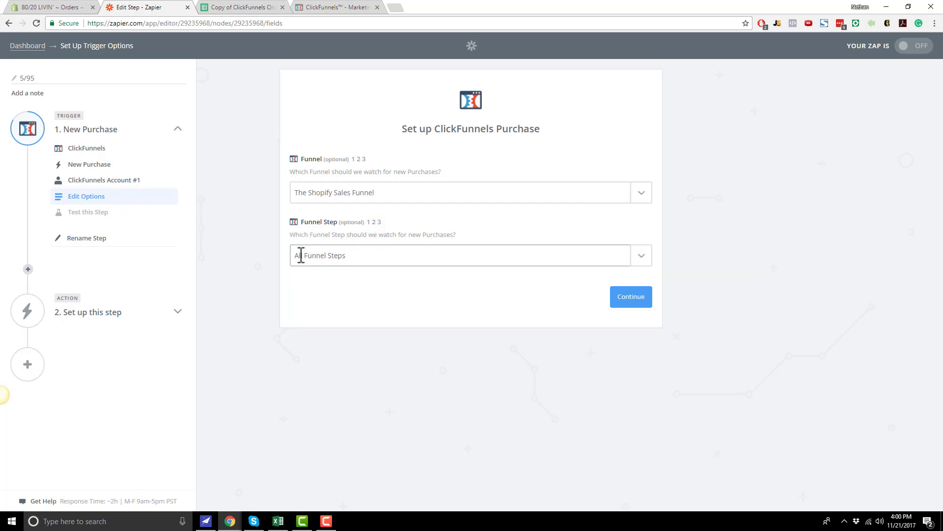
pyautogui.click(631, 298)
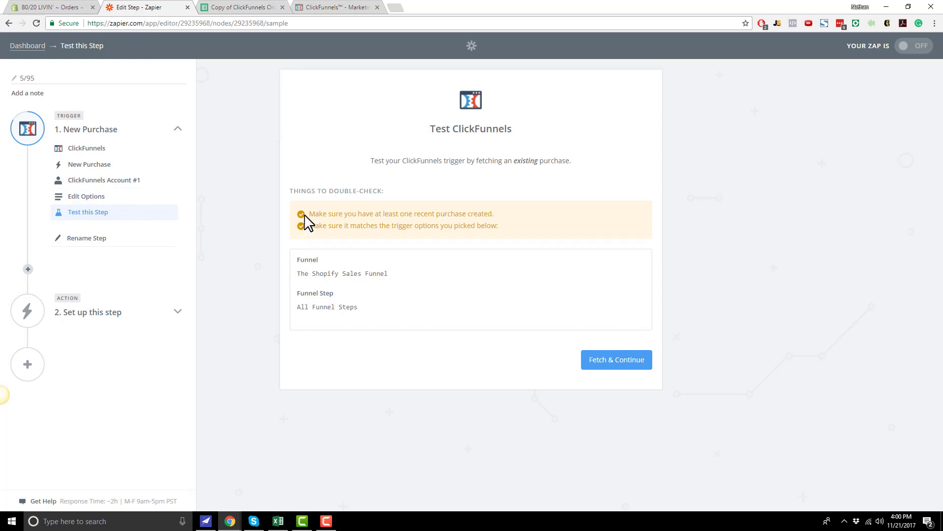
# Note the test reminders, check the funnel in ClickFunnels, and fetch a sample purchase
pyautogui.moveTo(317, 214); pyautogui.dragTo(488, 214)
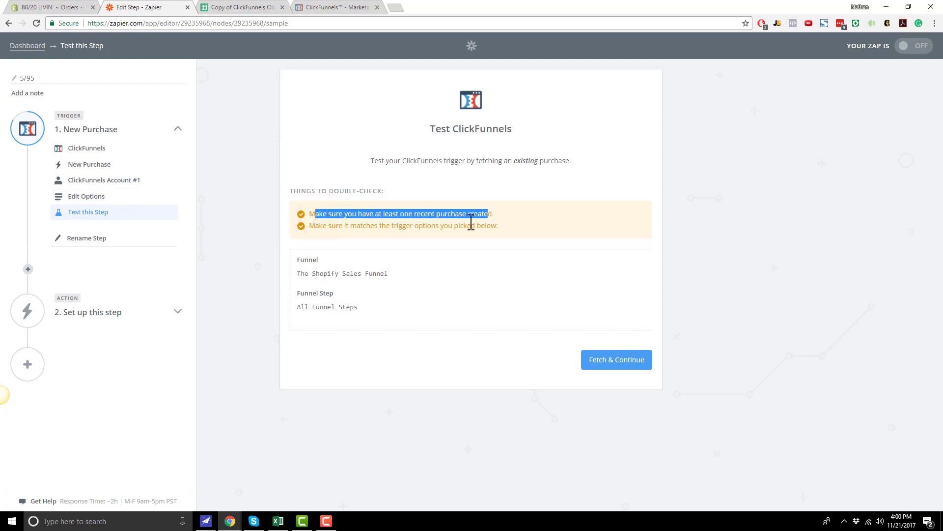
pyautogui.moveTo(328, 225); pyautogui.dragTo(502, 240)
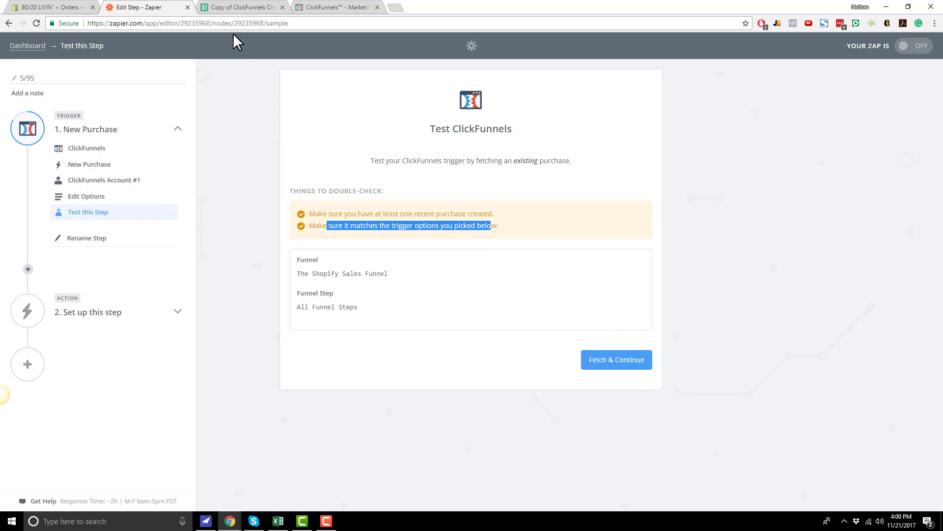
pyautogui.click(334, 7)
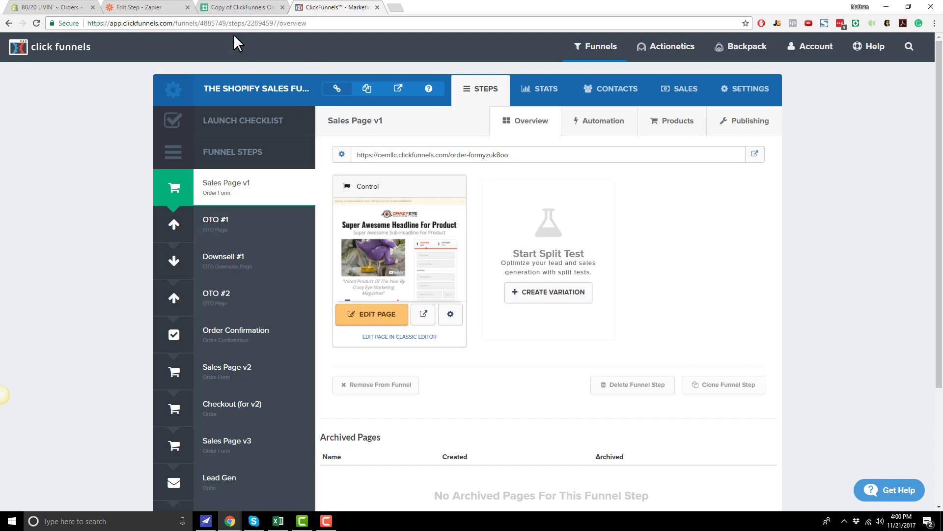
pyautogui.click(138, 6)
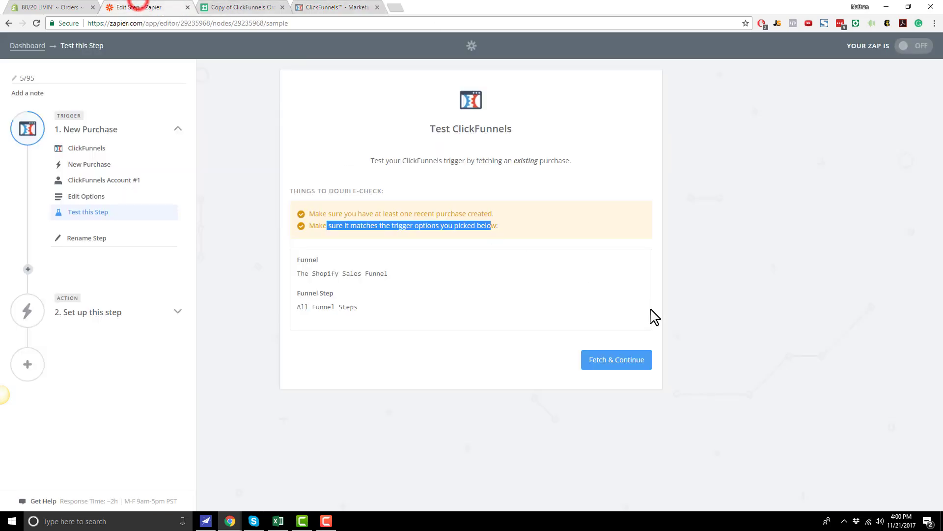
pyautogui.click(634, 364)
# Review the fetched sample purchase's fields, including the customer's email value
pyautogui.tripleClick(391, 167)
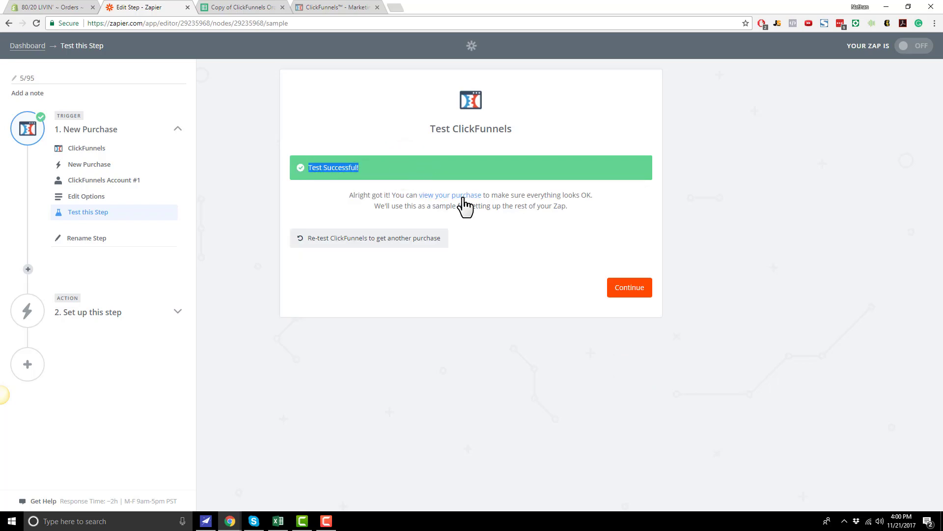
pyautogui.click(446, 195)
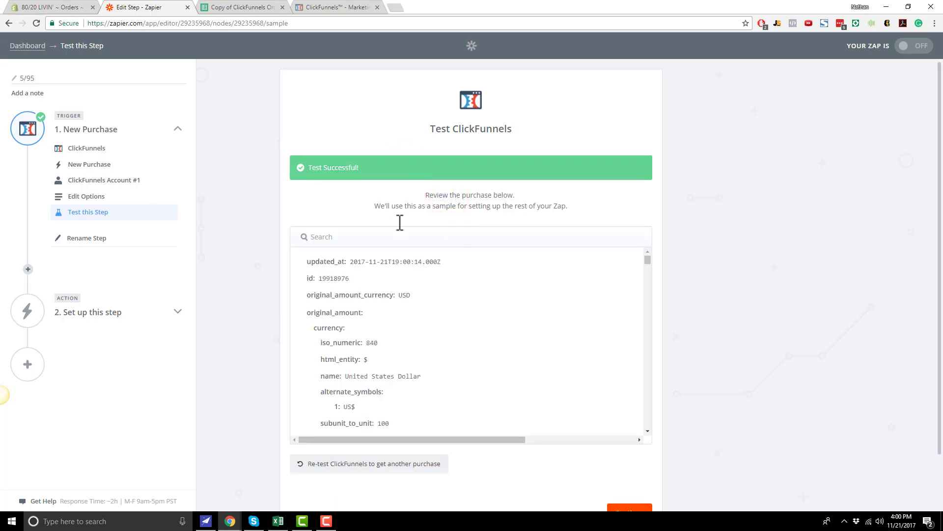
pyautogui.scroll(-10, 491, 329)
pyautogui.scroll(-10, 390, 320)
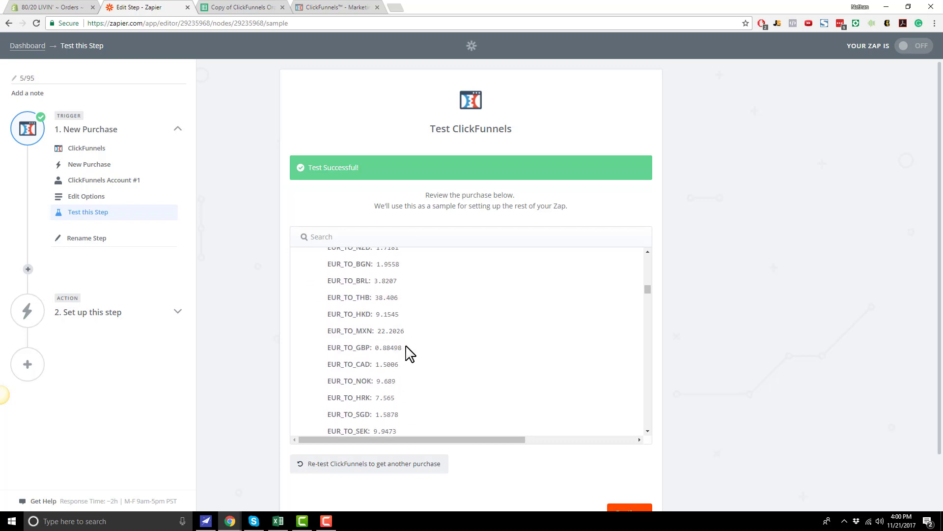
pyautogui.scroll(-10, 418, 372)
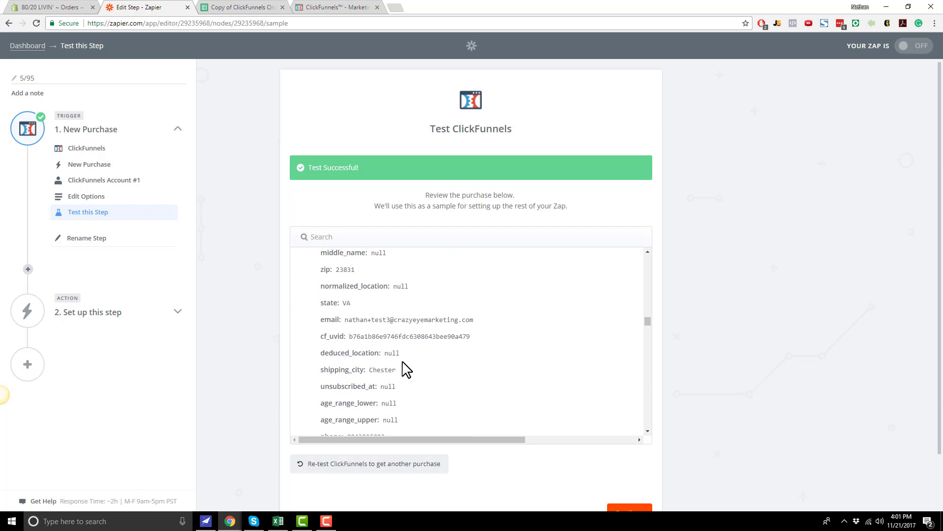
pyautogui.moveTo(344, 320); pyautogui.dragTo(499, 322)
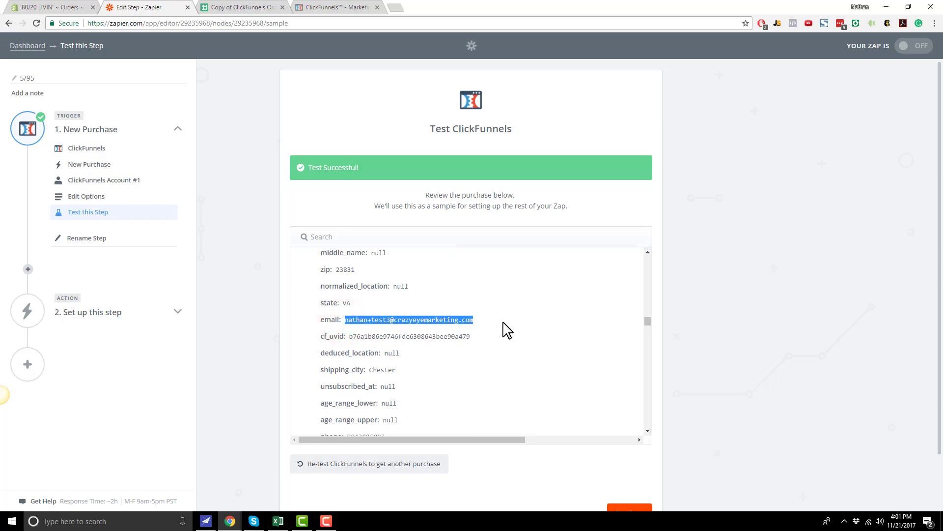
pyautogui.scroll(-3, 522, 328)
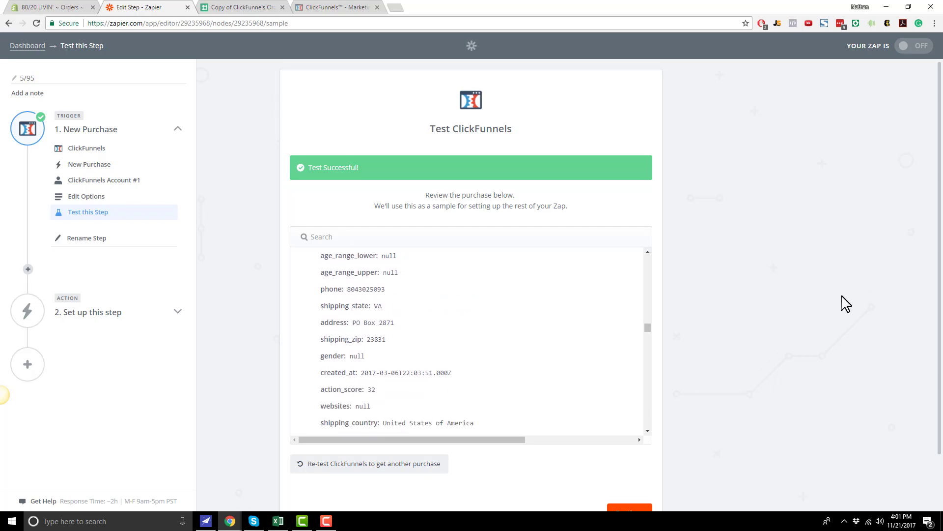
pyautogui.scroll(-2, 782, 307)
# Make step 2 a Google Sheets Create Spreadsheet Row action on Google Sheets Account #1
pyautogui.click(641, 455)
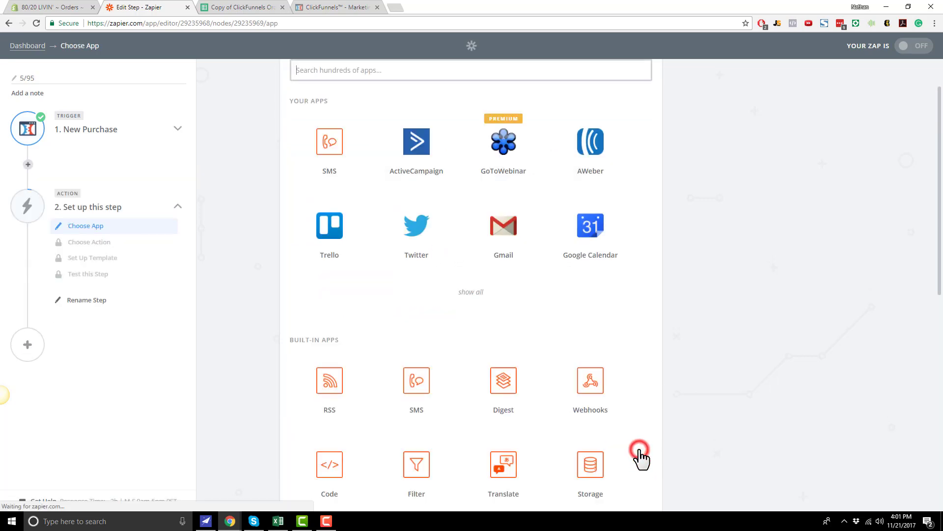
pyautogui.click(53, 194)
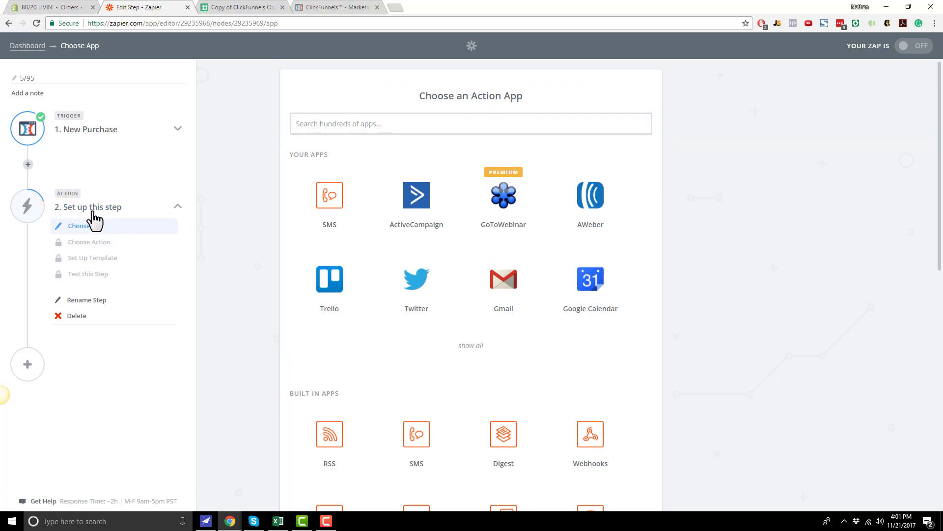
pyautogui.click(407, 125)
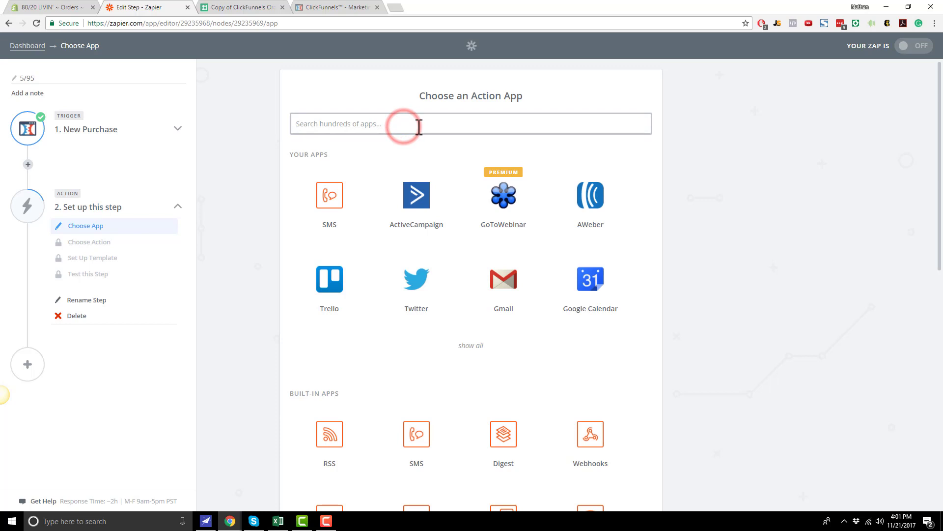
pyautogui.write('sheet')
pyautogui.click(391, 148)
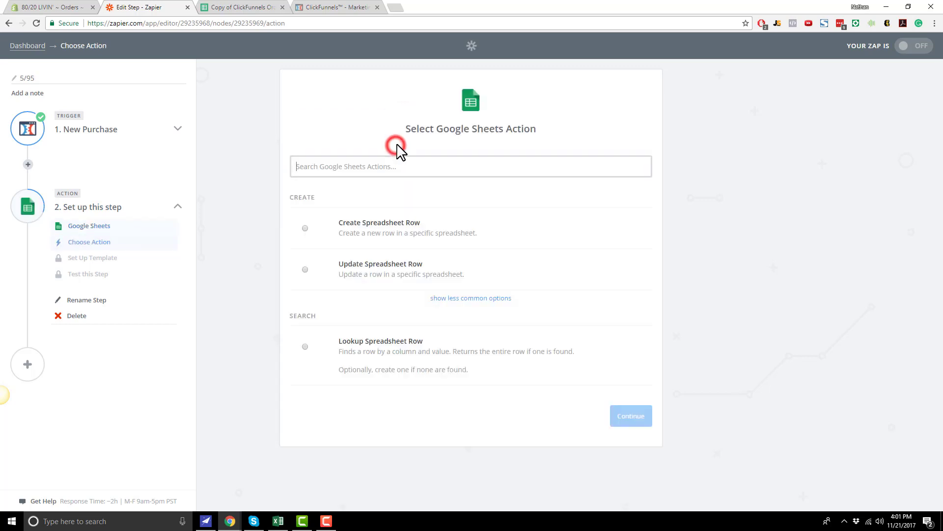
pyautogui.click(402, 236)
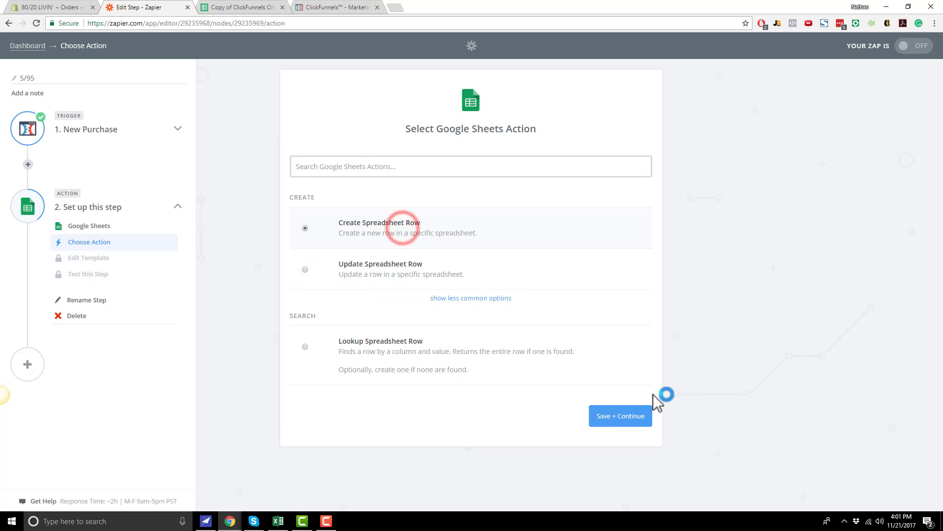
pyautogui.click(628, 423)
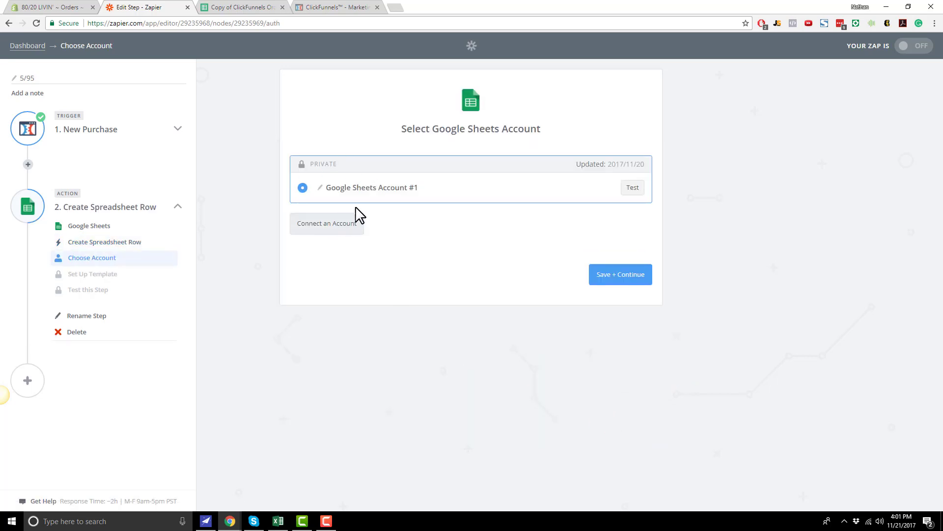
pyautogui.click(629, 276)
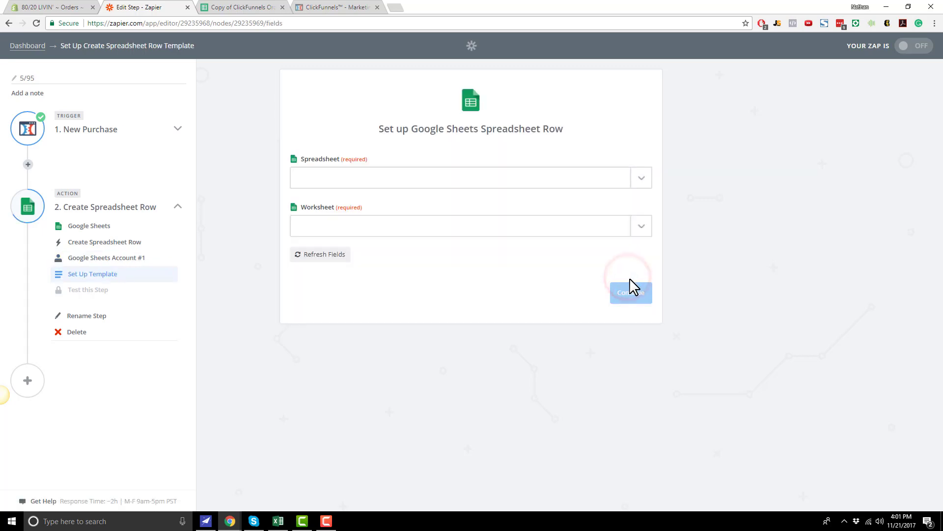
# Point the action at Sheet1 of Copy of ClickFunnels Order Tracker Blank - Shopify Shared
pyautogui.click(642, 181)
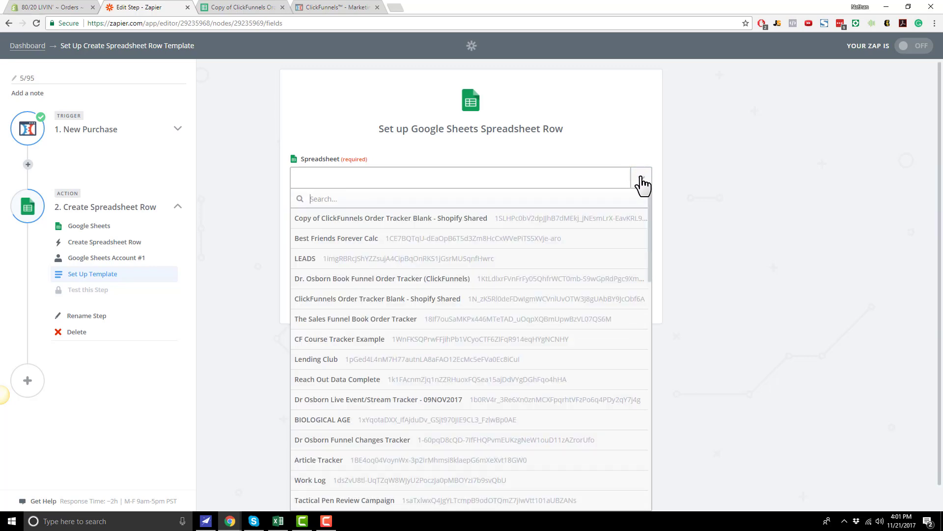
pyautogui.click(415, 228)
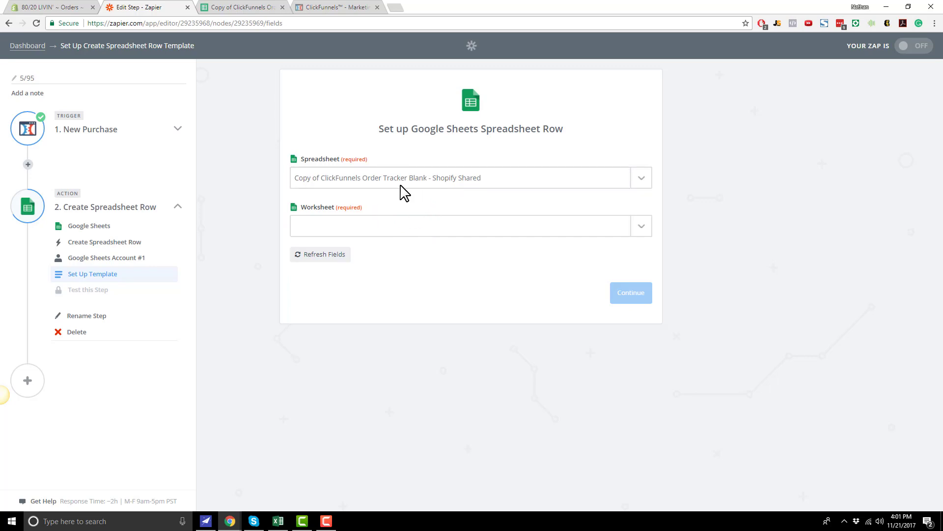
pyautogui.click(642, 229)
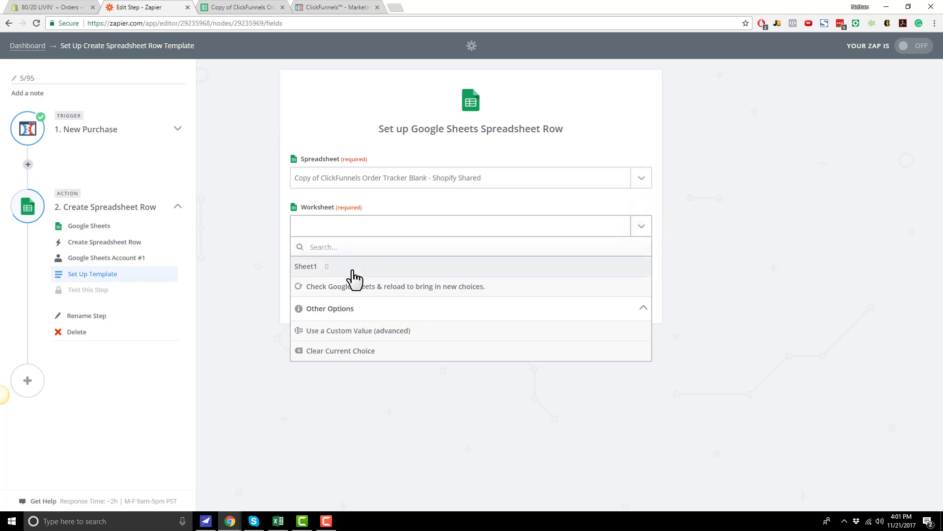
pyautogui.click(354, 269)
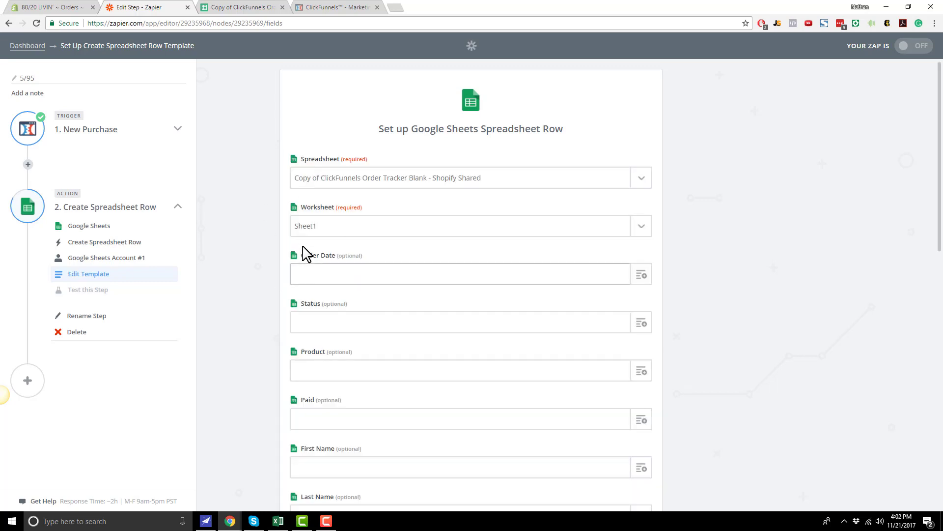
pyautogui.scroll(-7, 366, 285)
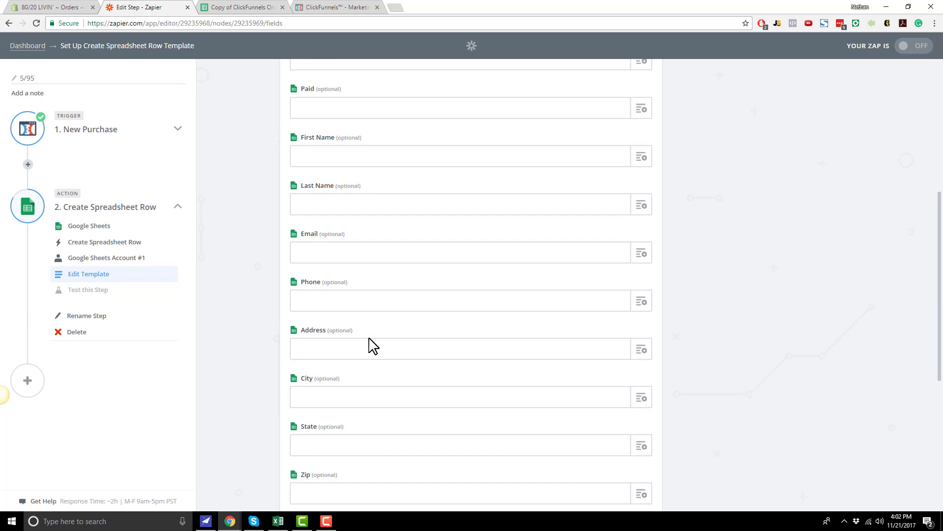
pyautogui.scroll(7, 373, 343)
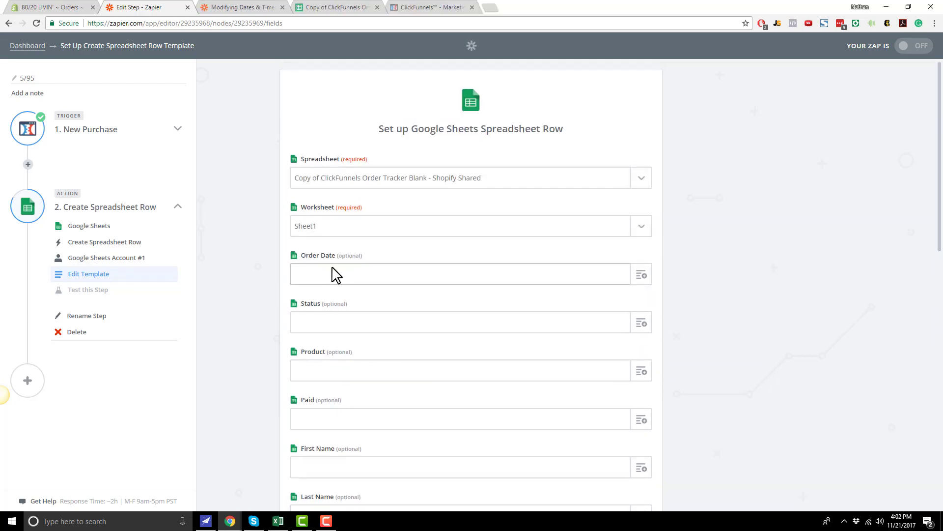
# Check the tracker's Order Date column, then copy {{zap_meta_human_now}} from the Modifying Dates & Times article
pyautogui.click(330, 7)
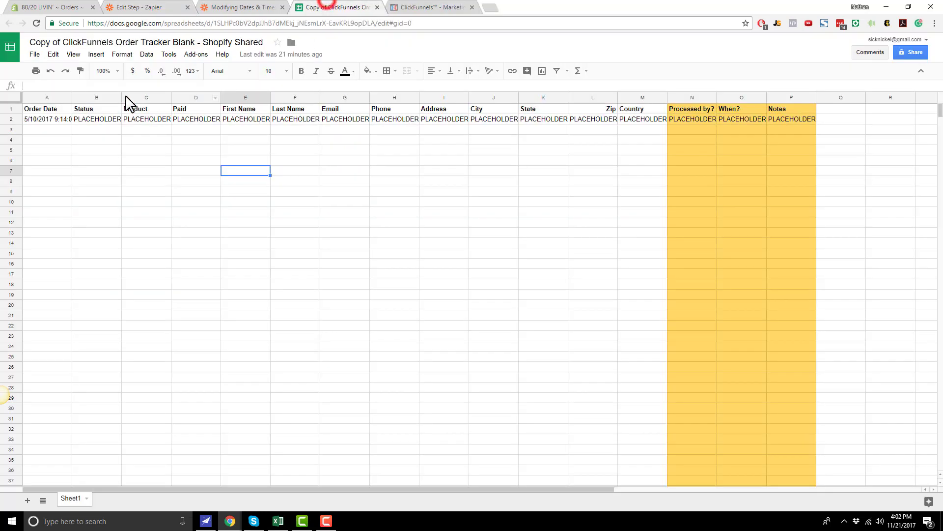
pyautogui.click(35, 109)
pyautogui.click(251, 7)
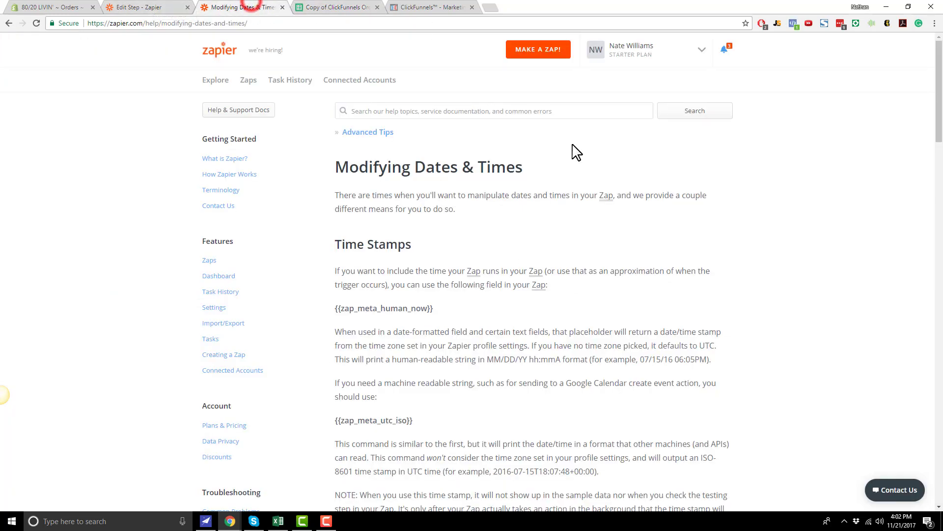
pyautogui.scroll(-1, 455, 247)
pyautogui.moveTo(463, 257); pyautogui.dragTo(327, 265)
pyautogui.hotkey('ctrl', 'c')
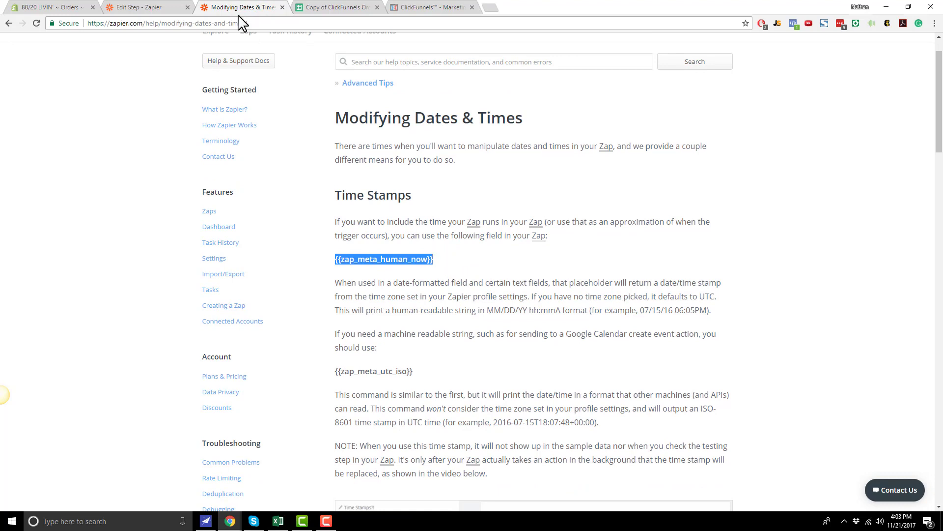
pyautogui.click(148, 7)
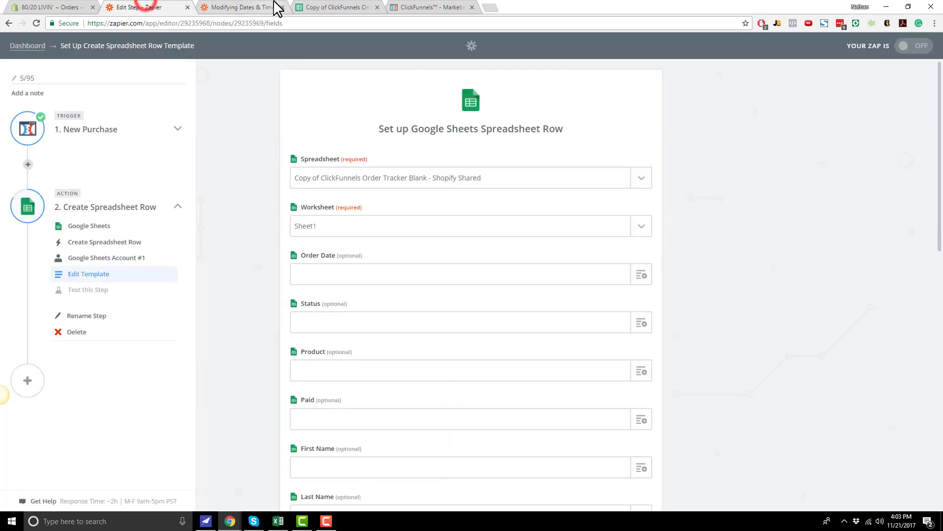
# Paste {{zap_meta_human_now}} into the Order Date field
pyautogui.click(346, 270)
pyautogui.hotkey('ctrl', 'v')
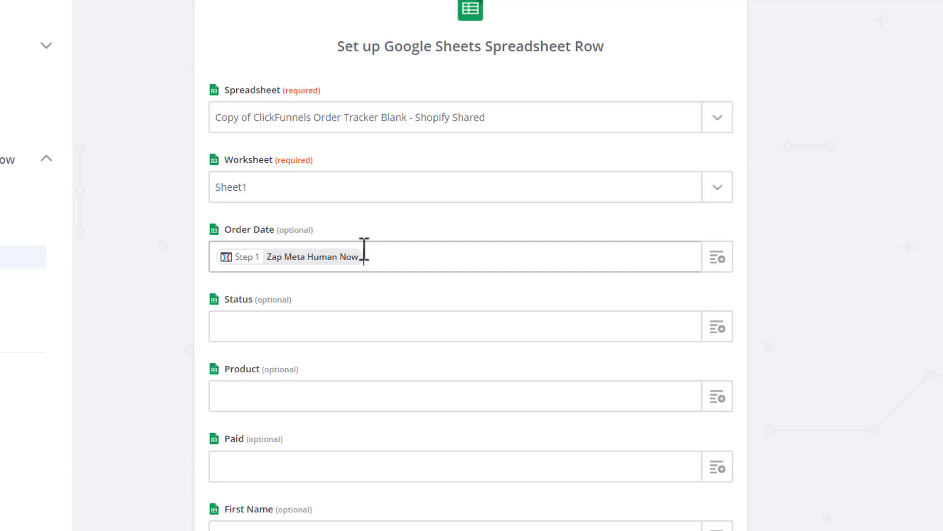
pyautogui.scroll(-3, 364, 250)
pyautogui.click(238, 162)
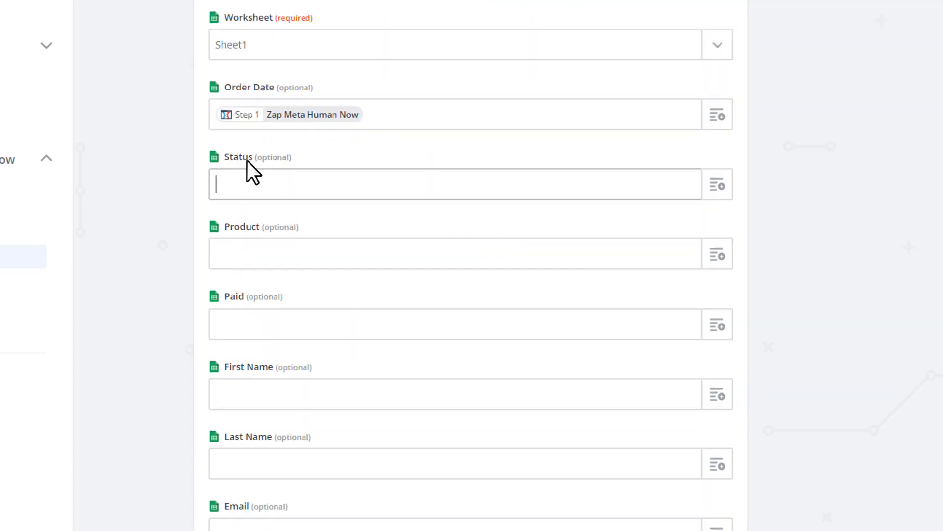
# Map the purchase's Status value into the Status field
pyautogui.click(719, 189)
pyautogui.click(639, 215)
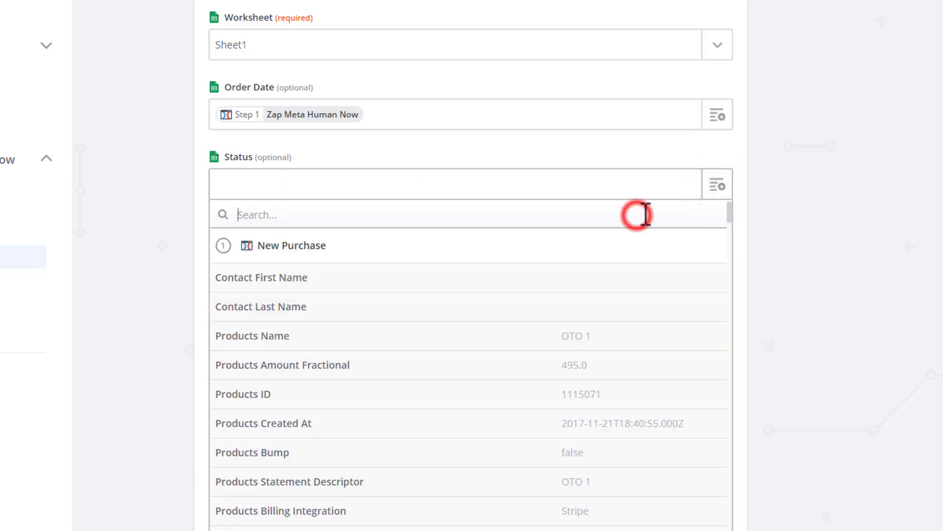
pyautogui.write('status')
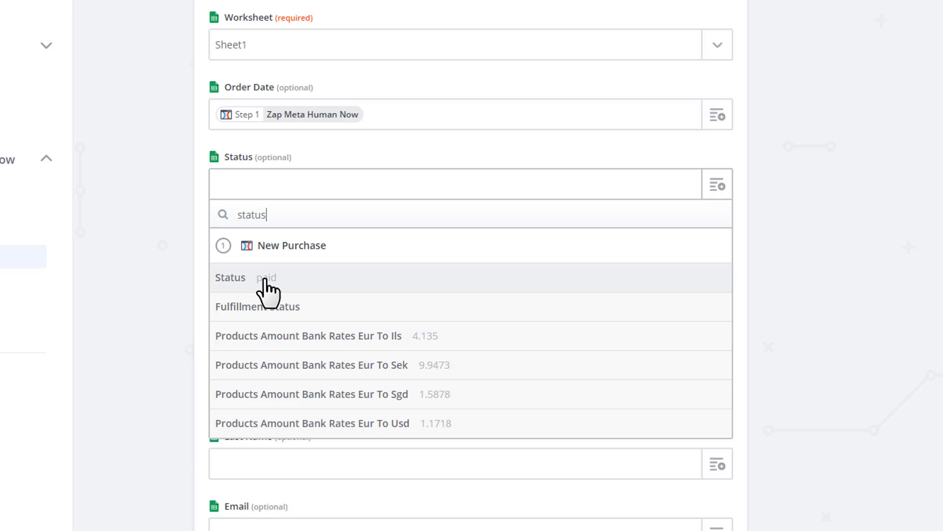
pyautogui.click(265, 277)
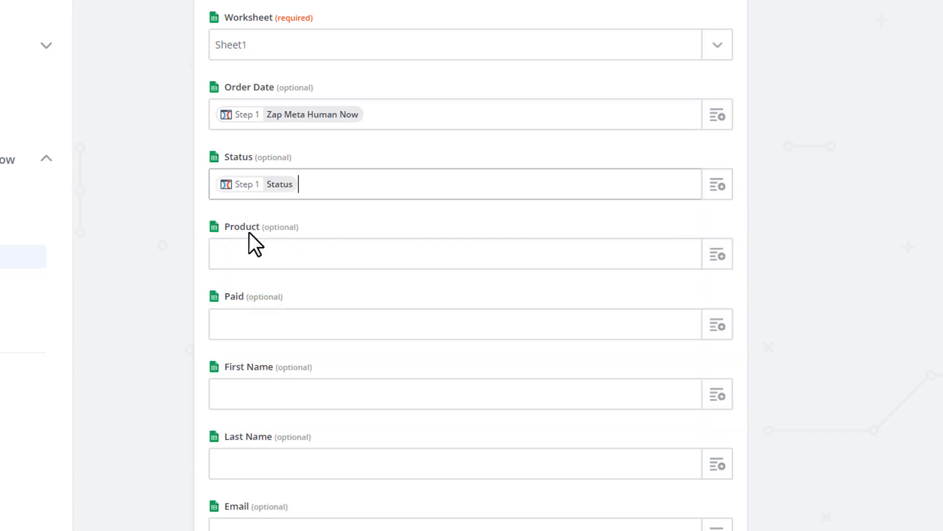
pyautogui.doubleClick(232, 225)
pyautogui.click(352, 230)
# Map Products Name into Product and Products Amount Fractional into Paid
pyautogui.click(717, 254)
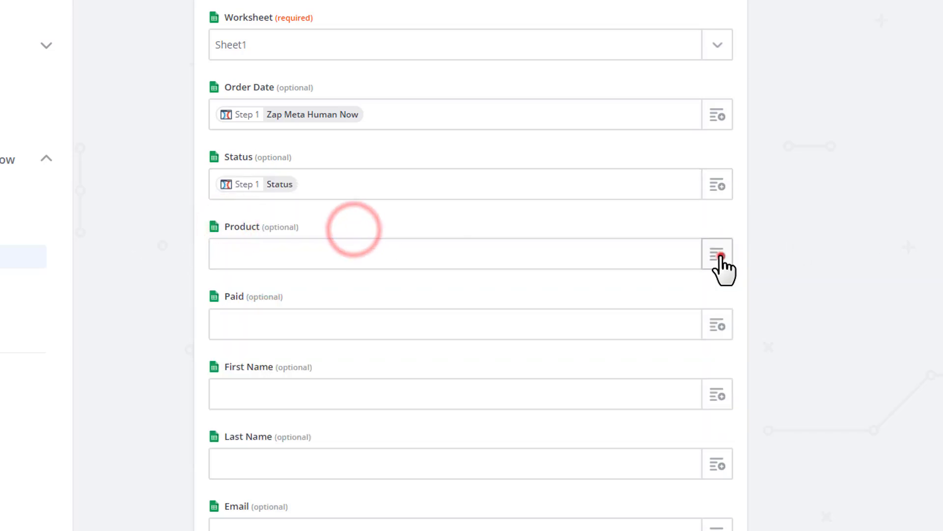
pyautogui.click(423, 289)
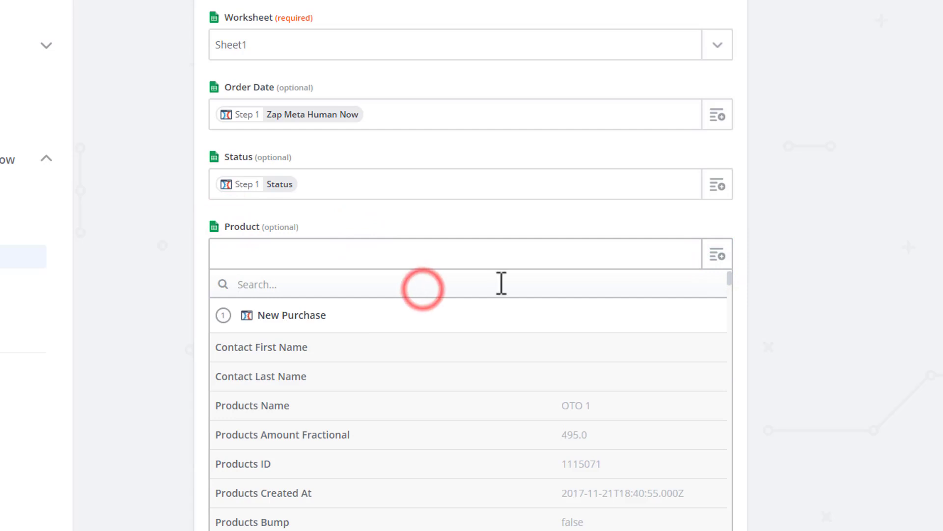
pyautogui.write('product')
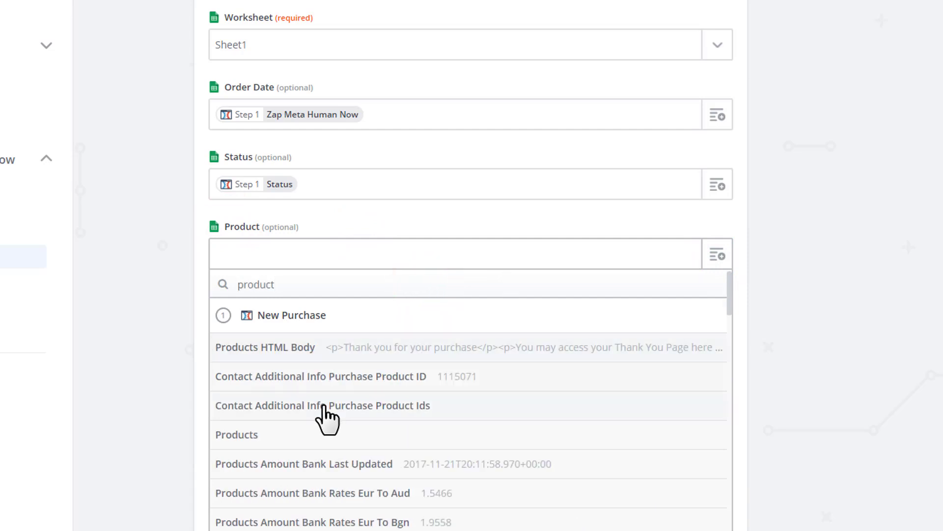
pyautogui.scroll(-5, 326, 421)
pyautogui.scroll(-15, 431, 399)
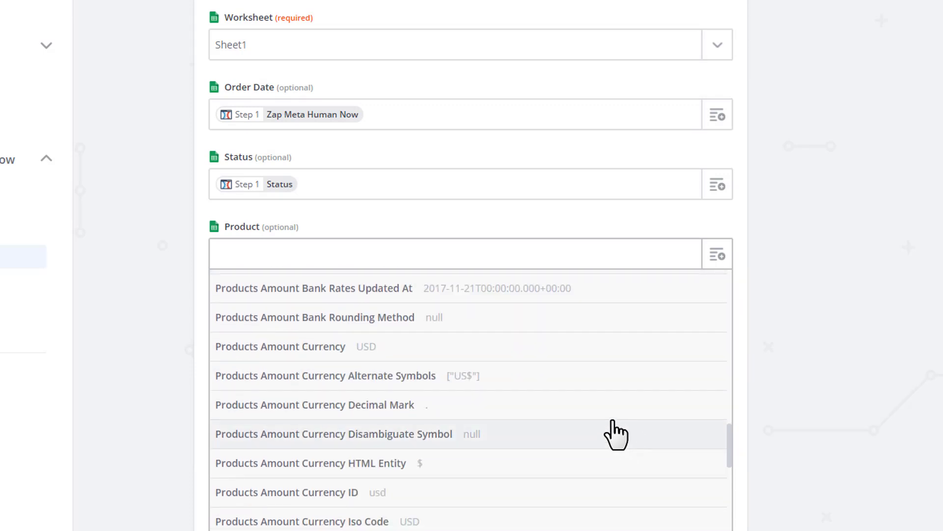
pyautogui.scroll(-8, 610, 438)
pyautogui.scroll(-12, 596, 440)
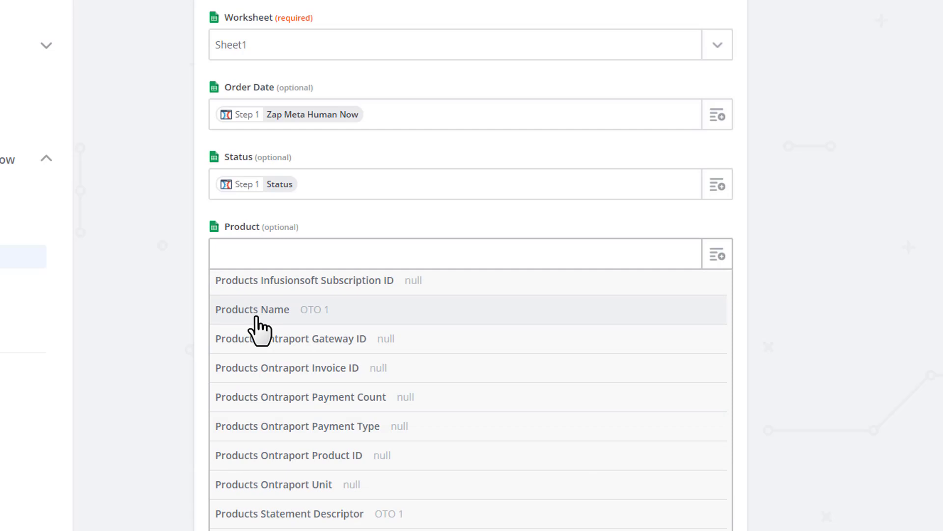
pyautogui.click(281, 317)
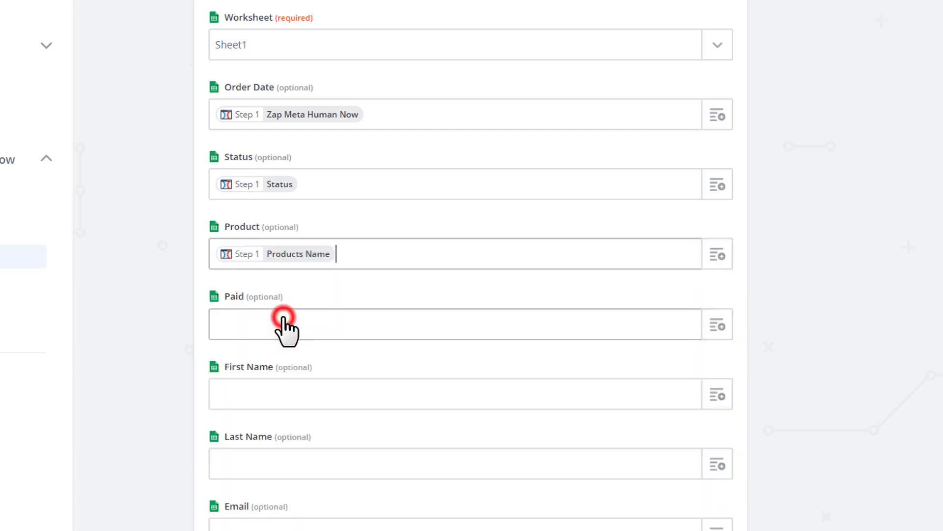
pyautogui.click(718, 326)
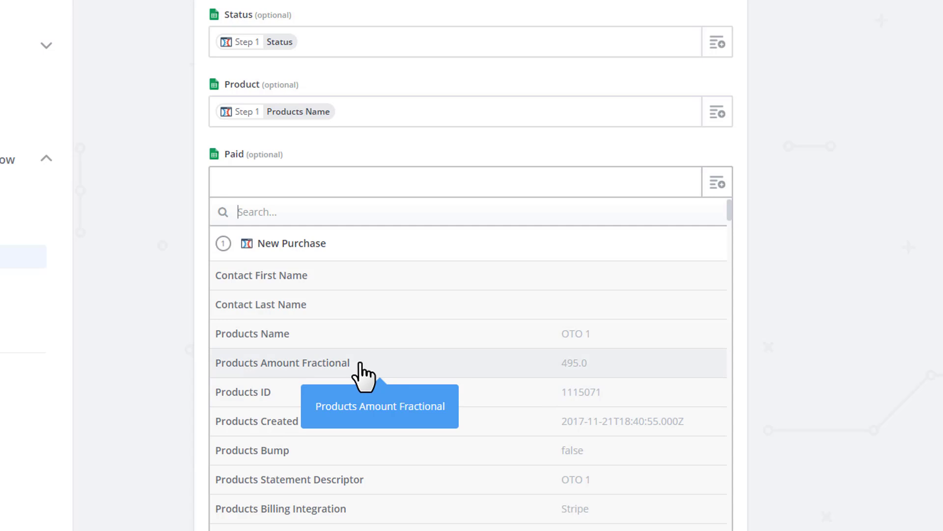
pyautogui.click(584, 366)
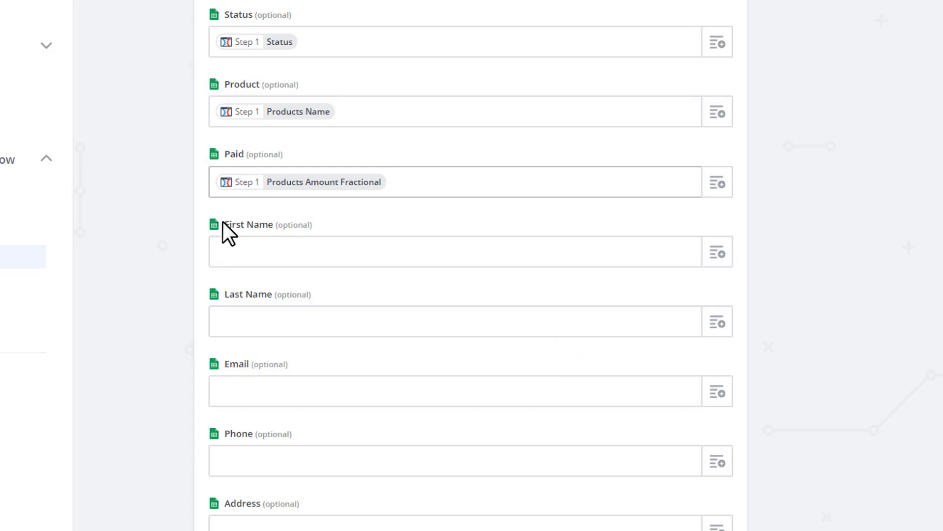
# Map First Name and Last Name to the contact profile's first and last name
pyautogui.scroll(-2, 228, 231)
pyautogui.click(717, 182)
pyautogui.click(472, 216)
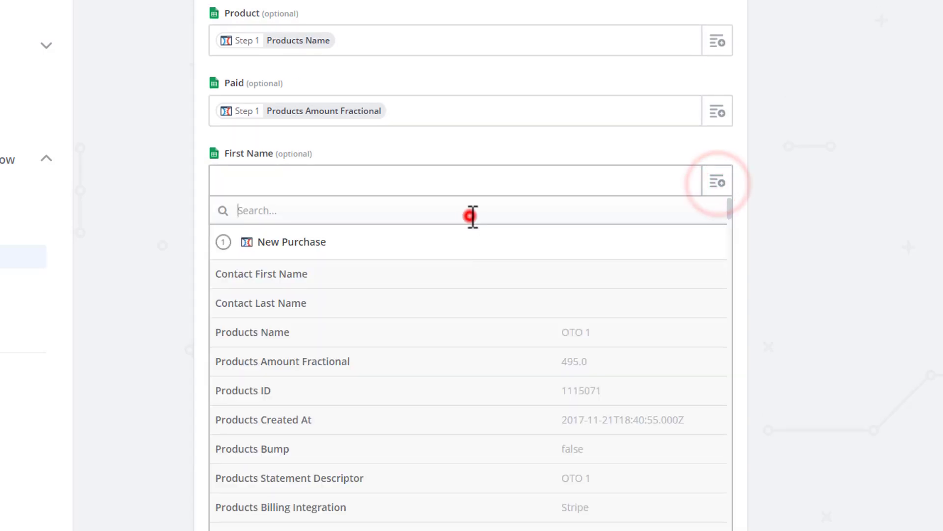
pyautogui.write('first')
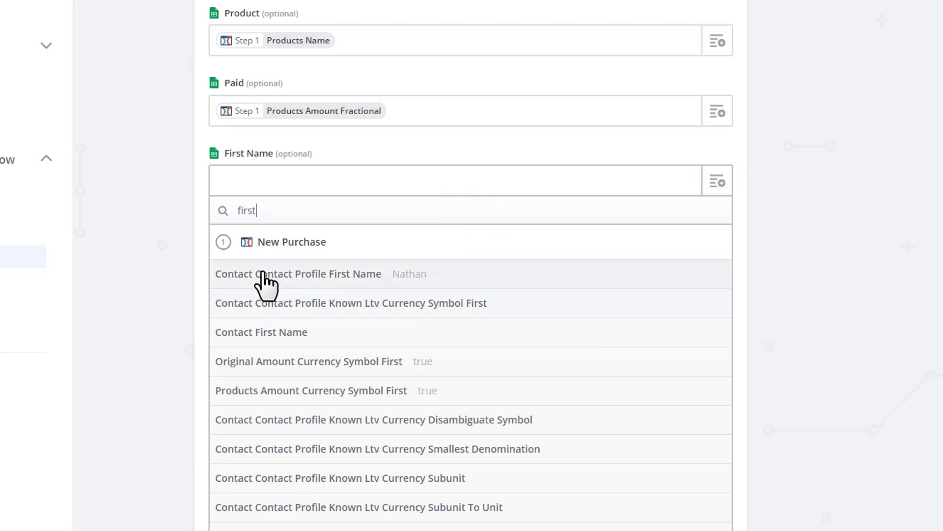
pyautogui.click(355, 275)
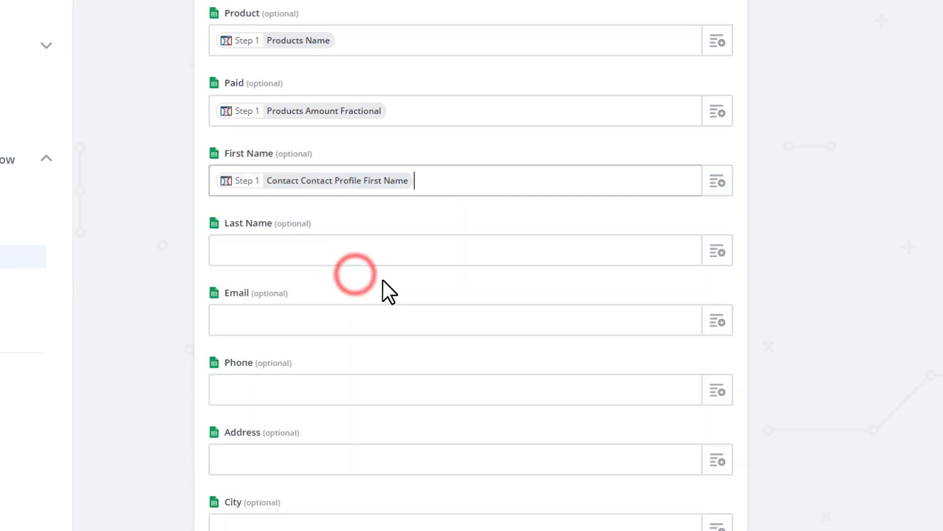
pyautogui.click(714, 252)
pyautogui.click(516, 287)
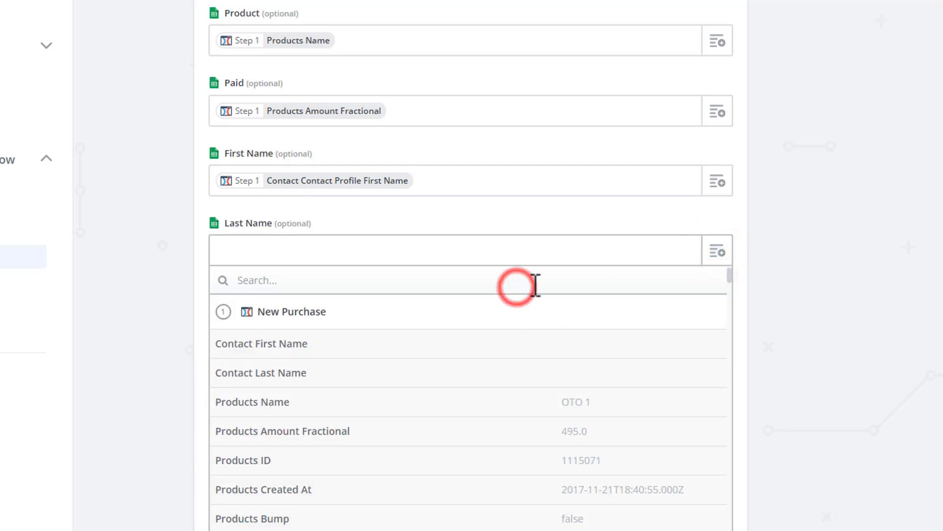
pyautogui.write('last')
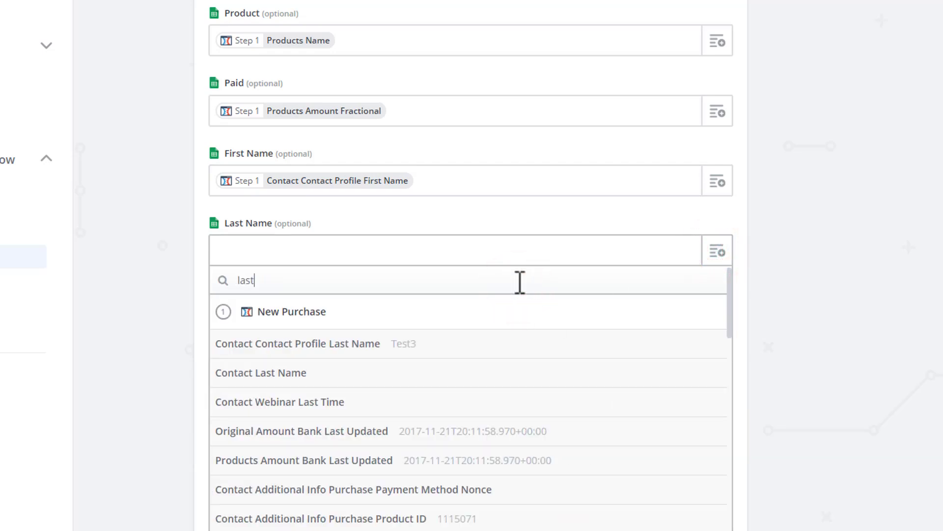
pyautogui.click(377, 343)
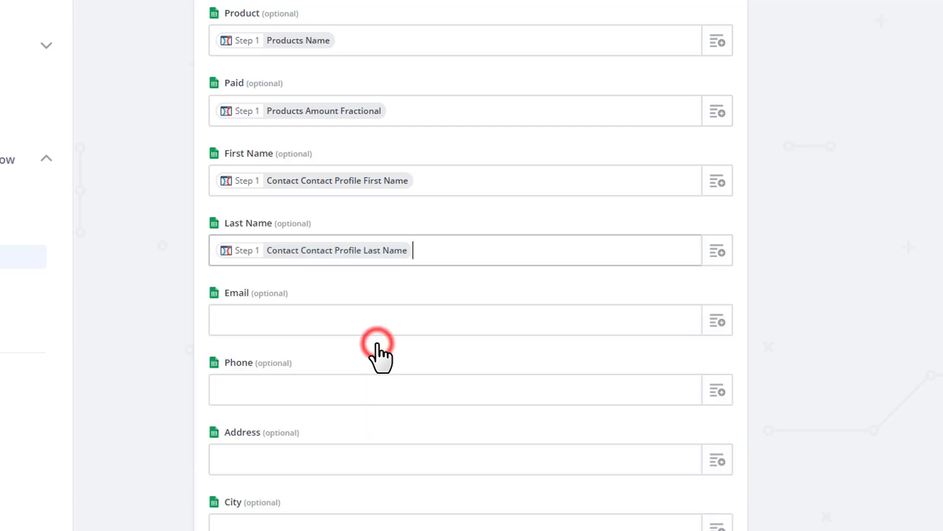
# Map Email and Phone to the contact profile's email and phone values
pyautogui.scroll(-1, 502, 288)
pyautogui.click(718, 252)
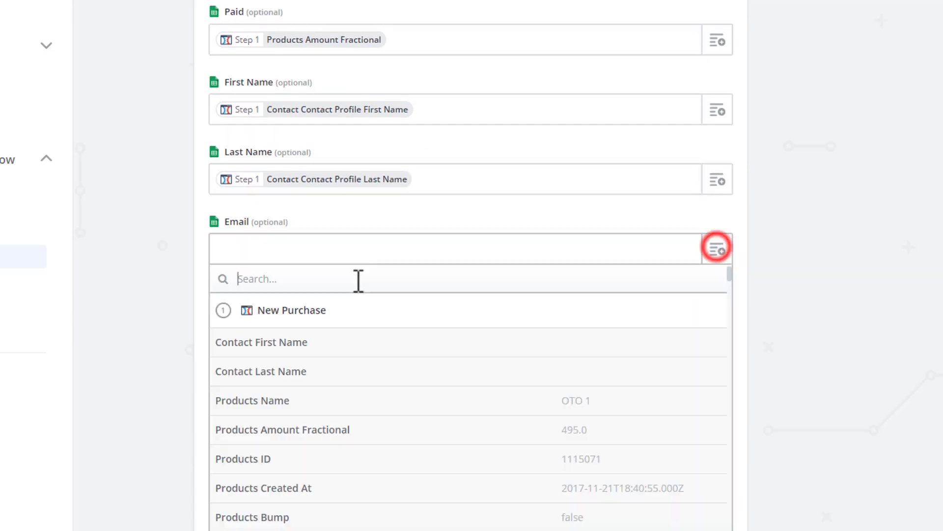
pyautogui.click(356, 279)
pyautogui.write('email')
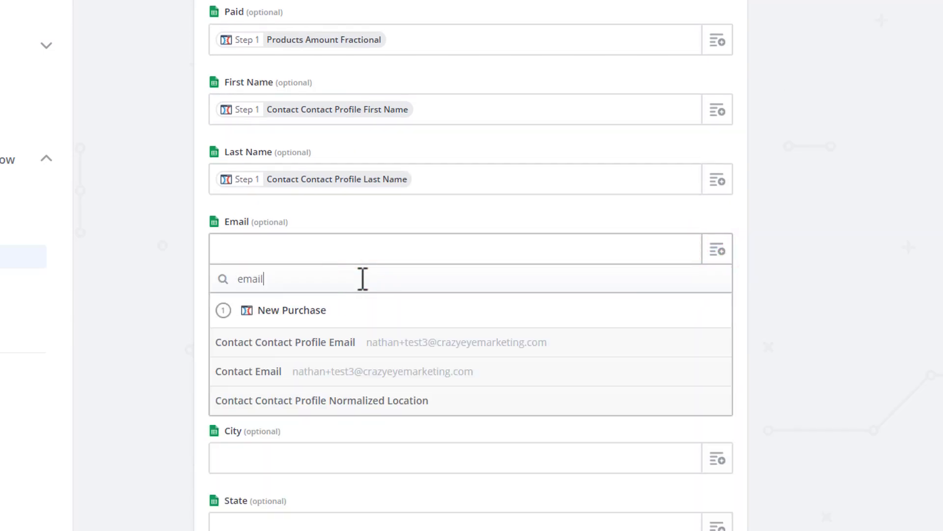
pyautogui.click(289, 343)
pyautogui.click(717, 320)
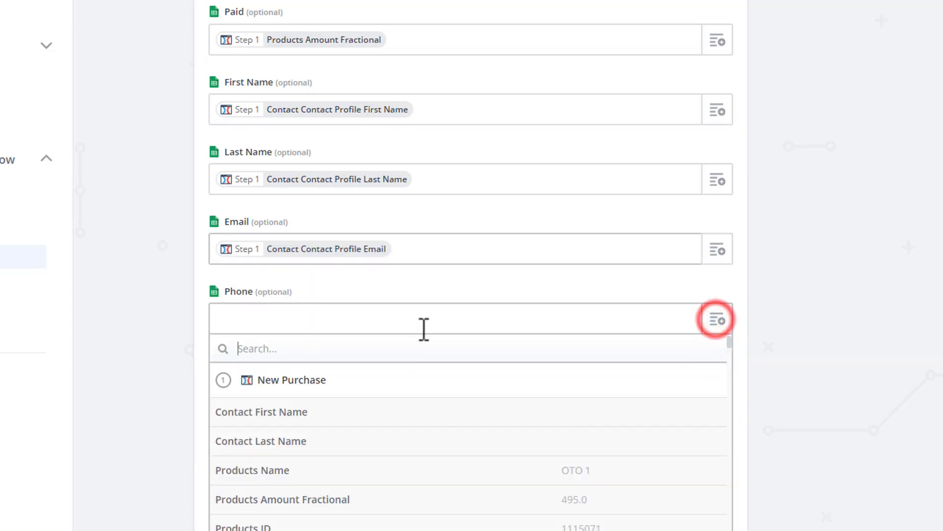
pyautogui.click(408, 350)
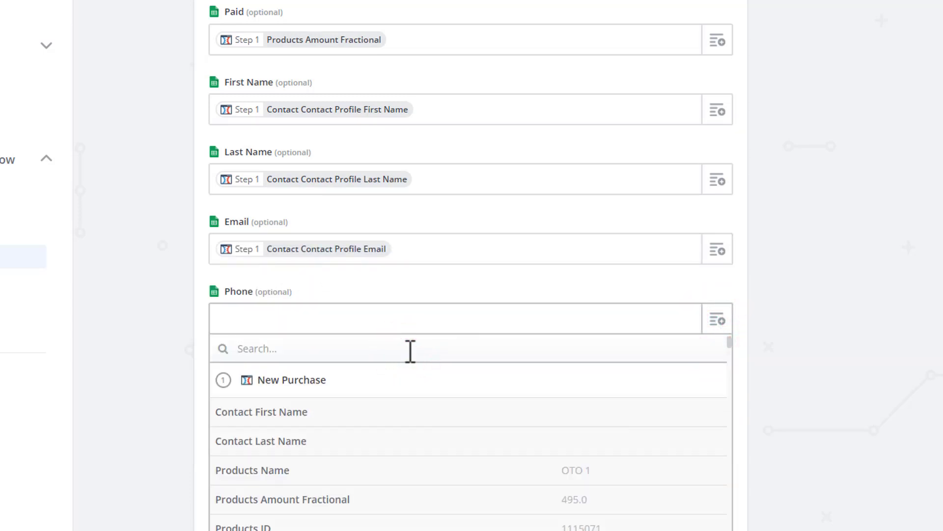
pyautogui.write('phone')
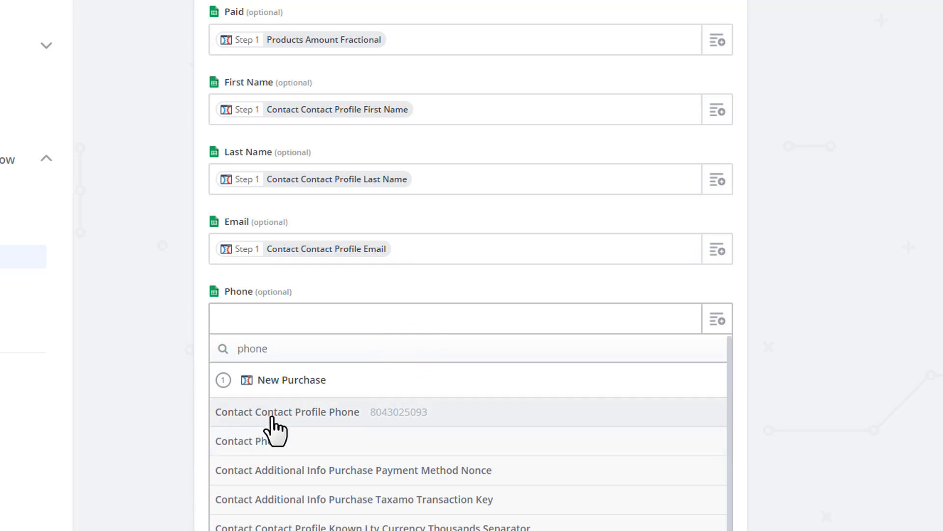
pyautogui.click(332, 413)
pyautogui.scroll(-3, 354, 420)
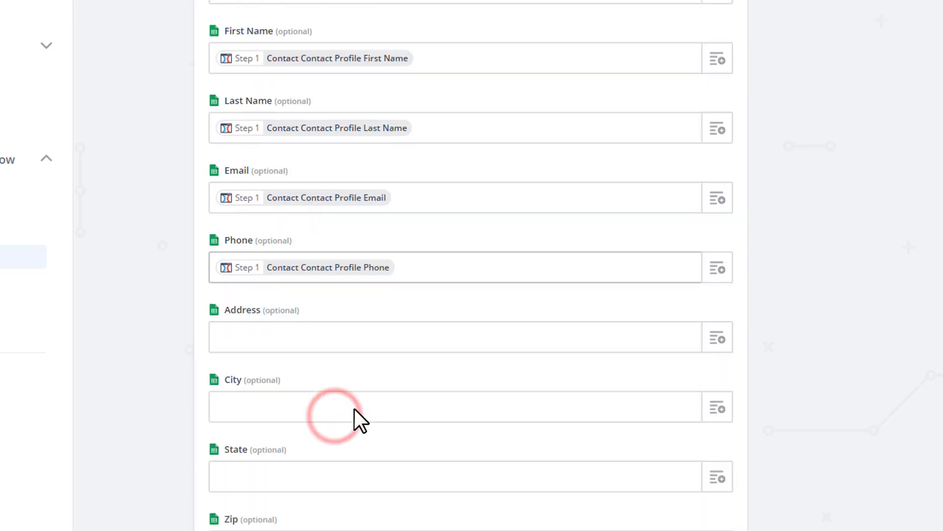
# Map Address and City to Step 1's Contact Contact Profile Shipping Address and City values
pyautogui.click(346, 245)
pyautogui.click(718, 246)
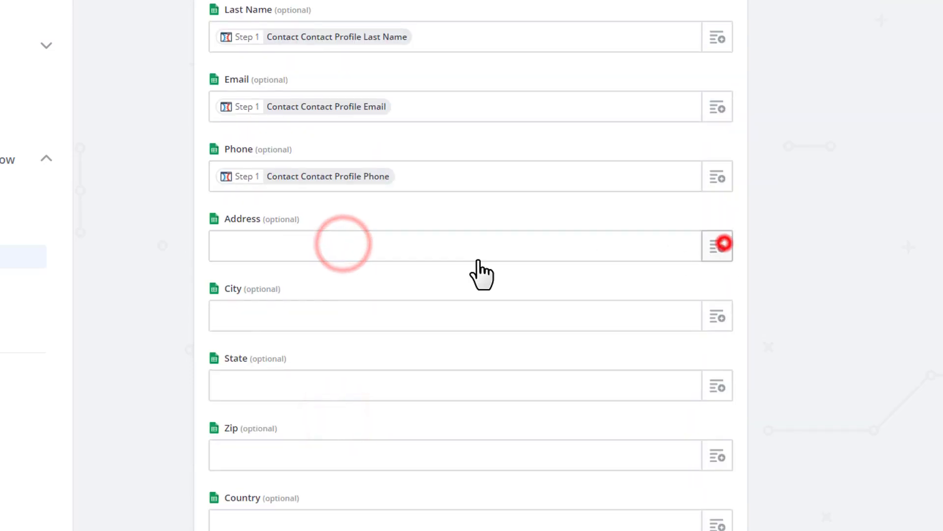
pyautogui.click(405, 276)
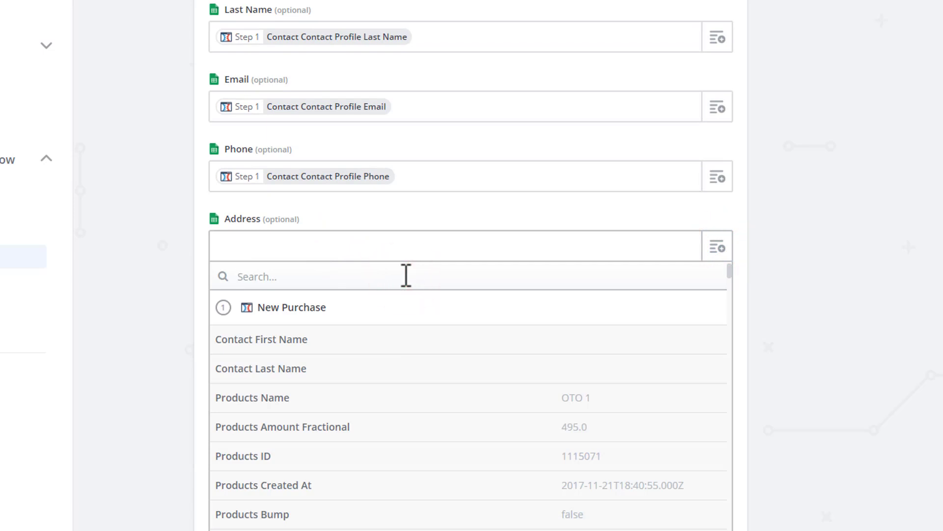
pyautogui.write('shipi')
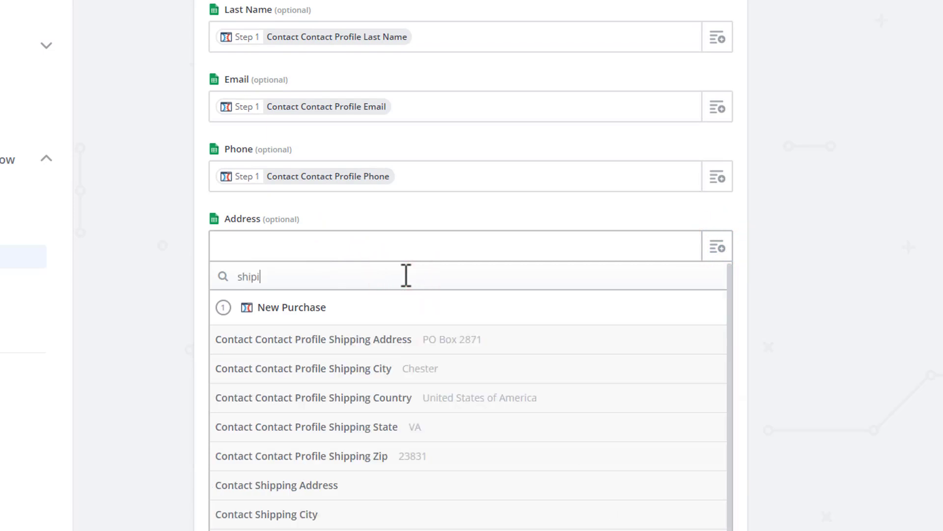
pyautogui.click(357, 347)
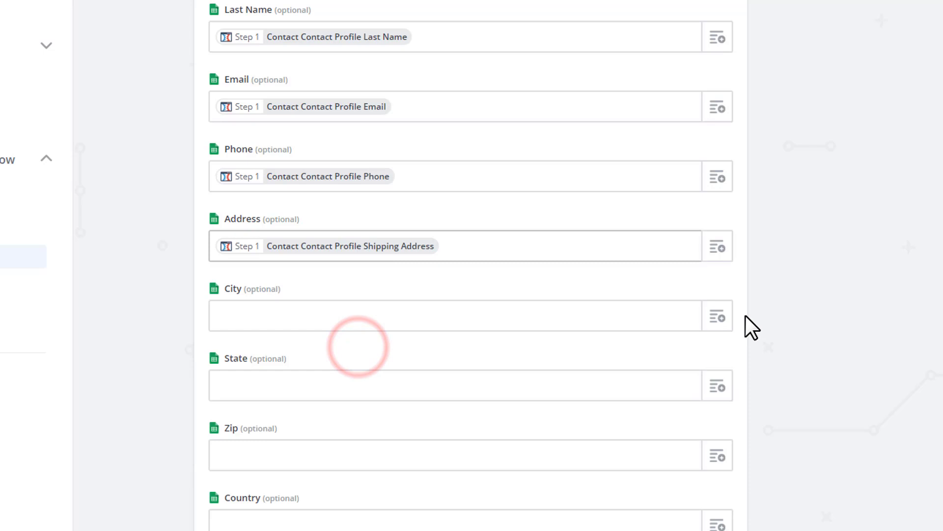
pyautogui.click(718, 318)
pyautogui.click(344, 341)
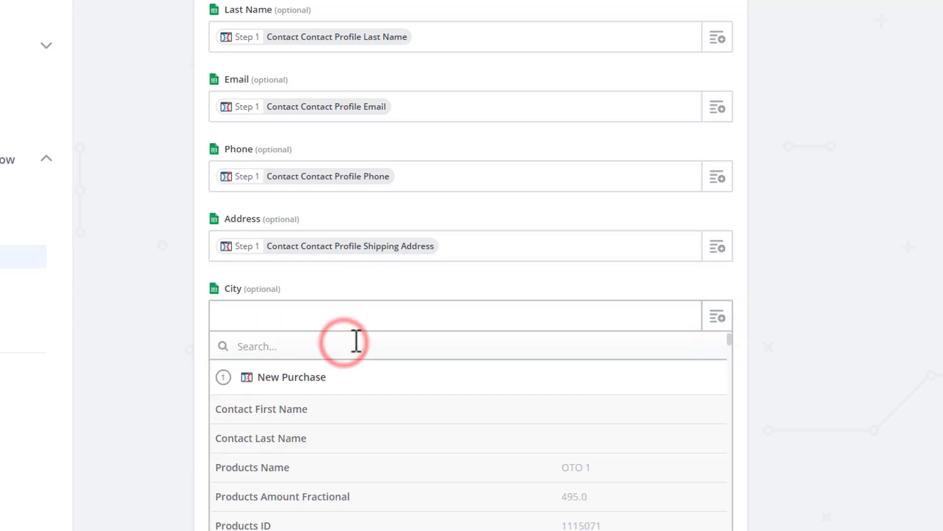
pyautogui.write('ship')
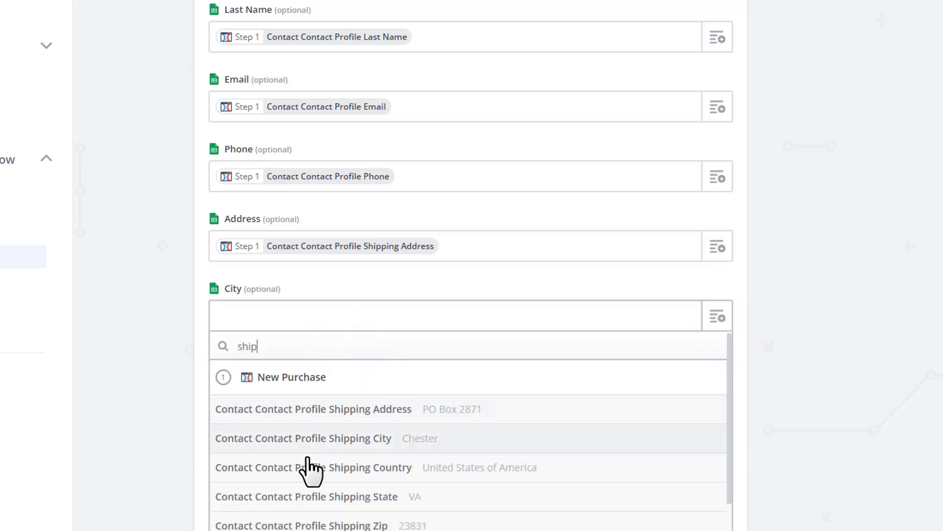
pyautogui.click(320, 436)
# Map State and Zip to the shipping State and Zip, then search 'country' for Country
pyautogui.scroll(-2, 717, 326)
pyautogui.click(716, 316)
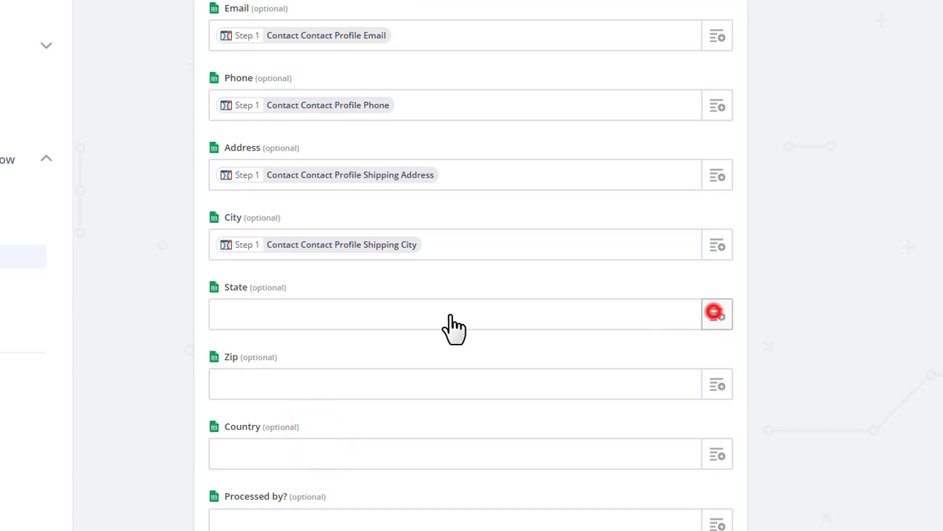
pyautogui.click(355, 341)
pyautogui.write('ship')
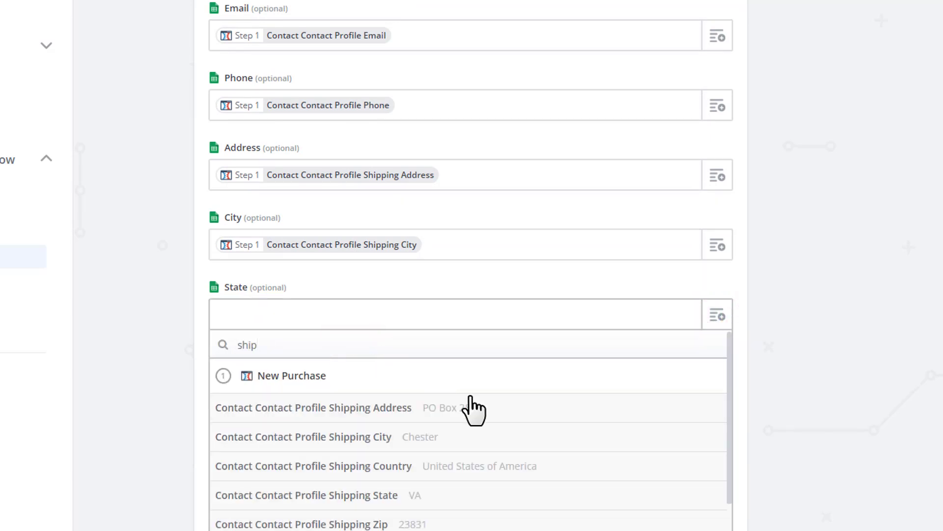
pyautogui.scroll(-2, 472, 408)
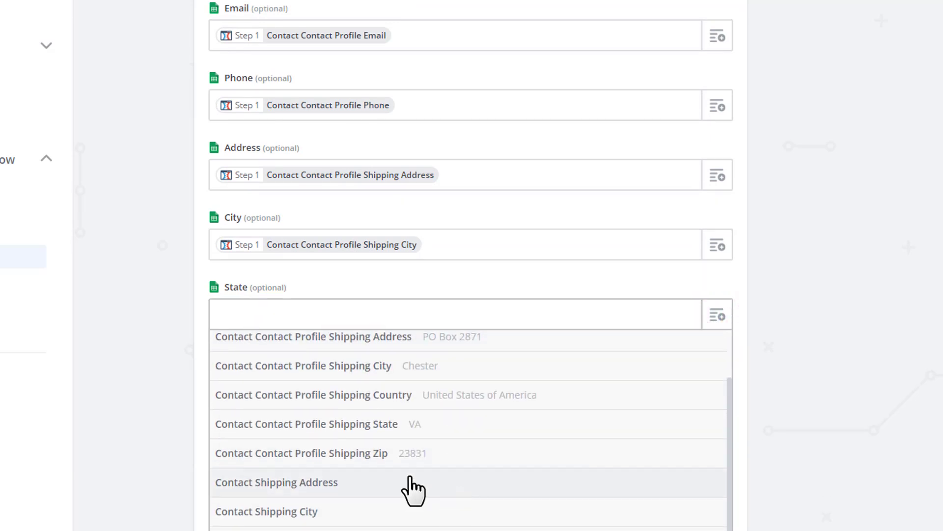
pyautogui.click(322, 432)
pyautogui.click(716, 387)
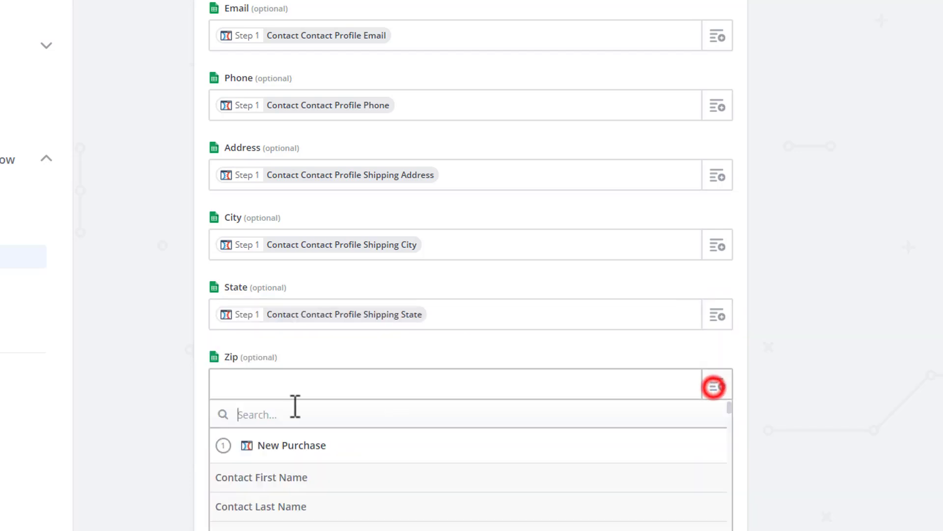
pyautogui.click(290, 414)
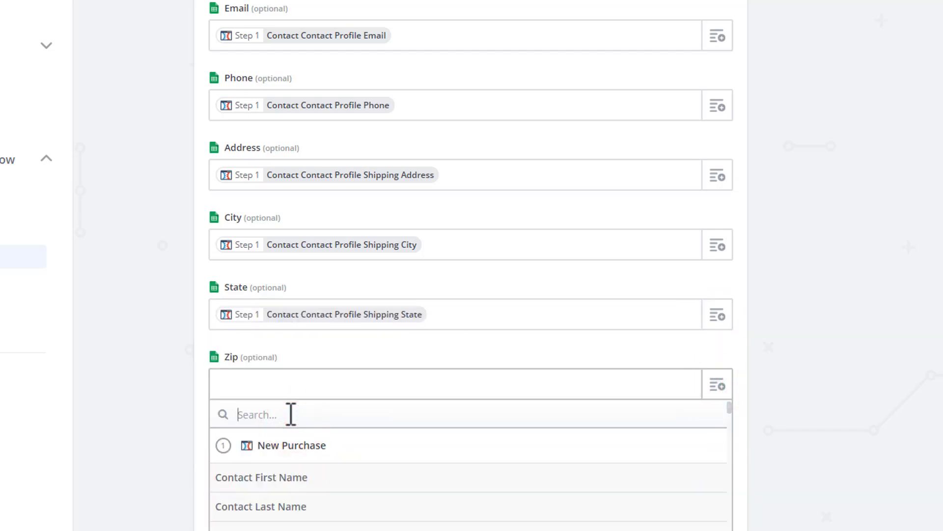
pyautogui.write('zip')
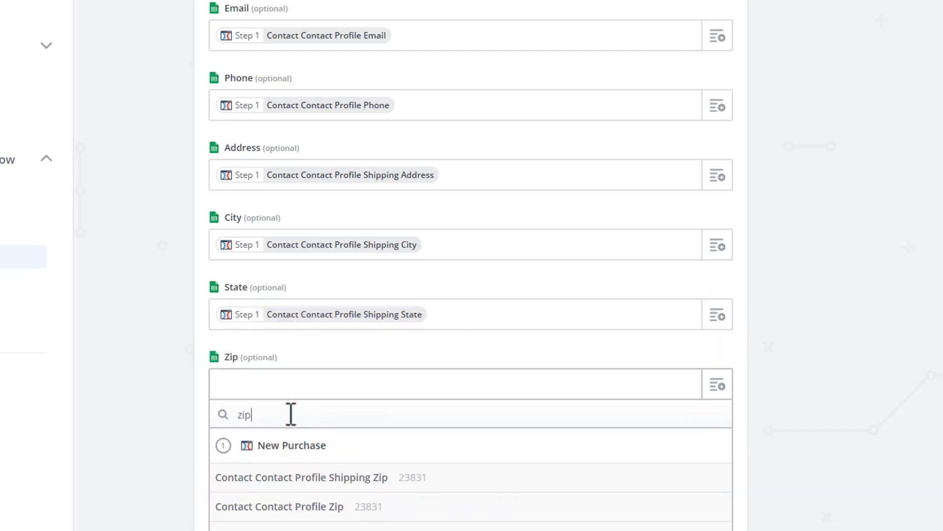
pyautogui.click(307, 479)
pyautogui.click(718, 456)
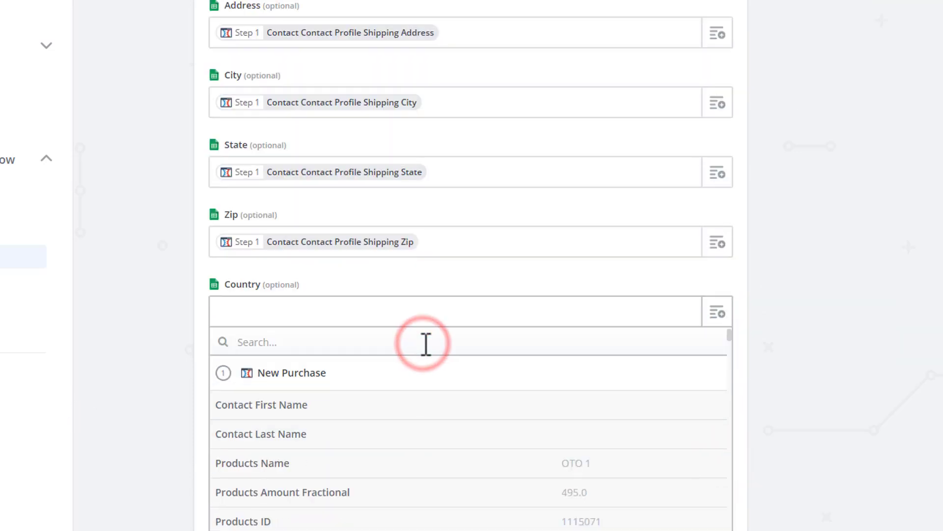
pyautogui.write('country')
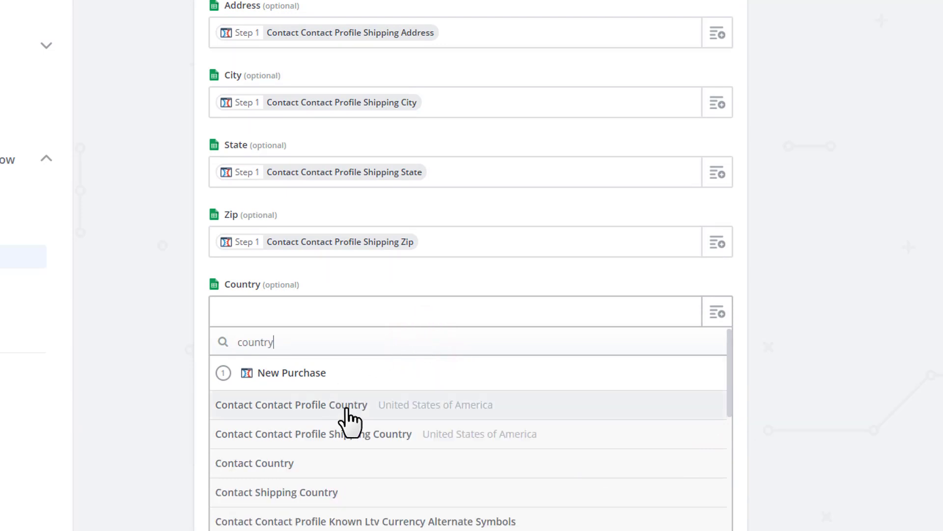
pyautogui.click(376, 439)
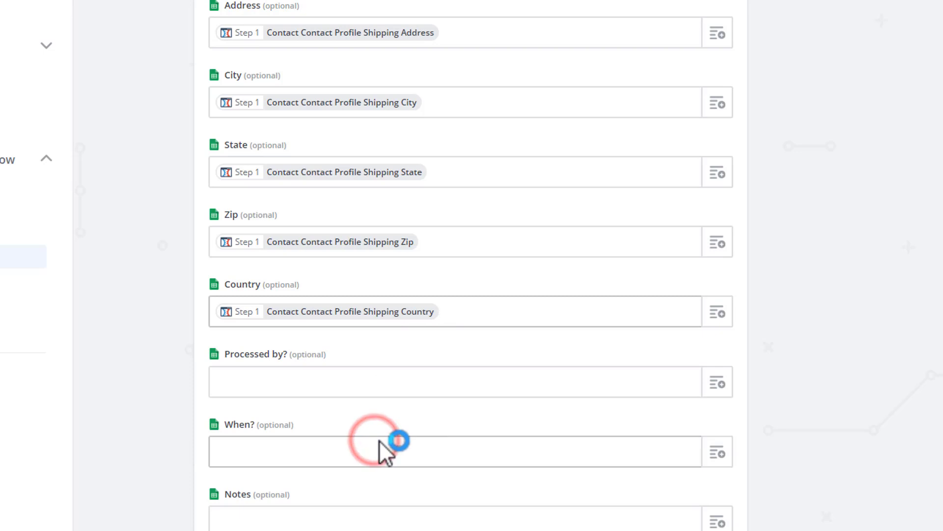
pyautogui.scroll(-1, 379, 440)
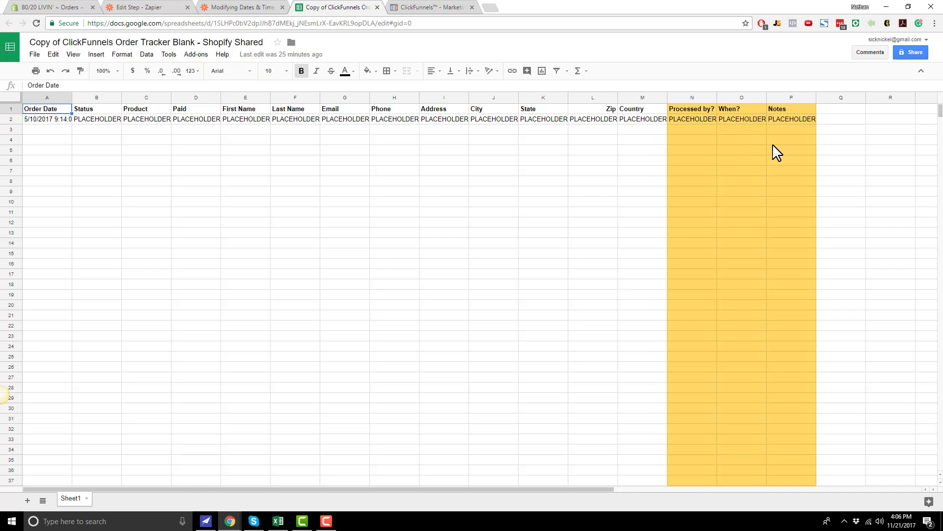
pyautogui.moveTo(680, 109)
pyautogui.mouseDown()
pyautogui.moveTo(796, 130)
pyautogui.moveTo(817, 407)
pyautogui.moveTo(811, 432)
pyautogui.mouseUp()
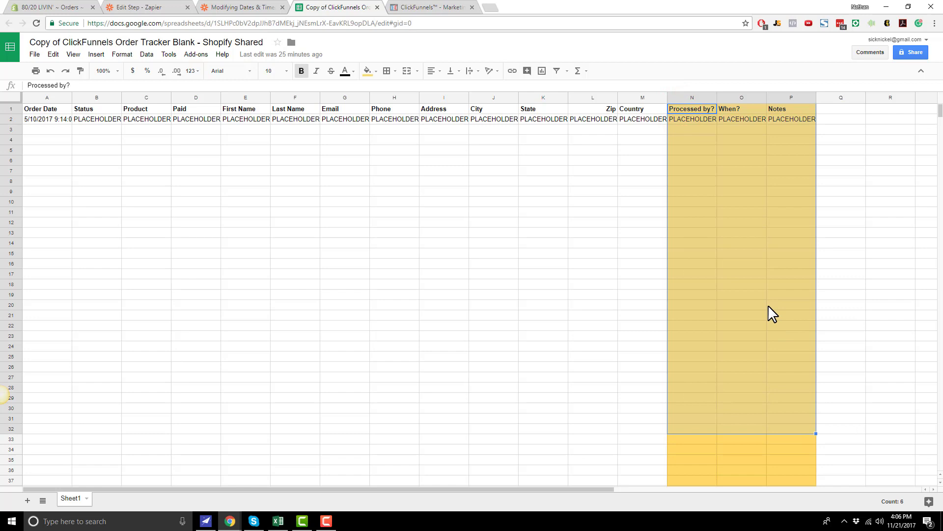
pyautogui.click(244, 8)
pyautogui.click(167, 8)
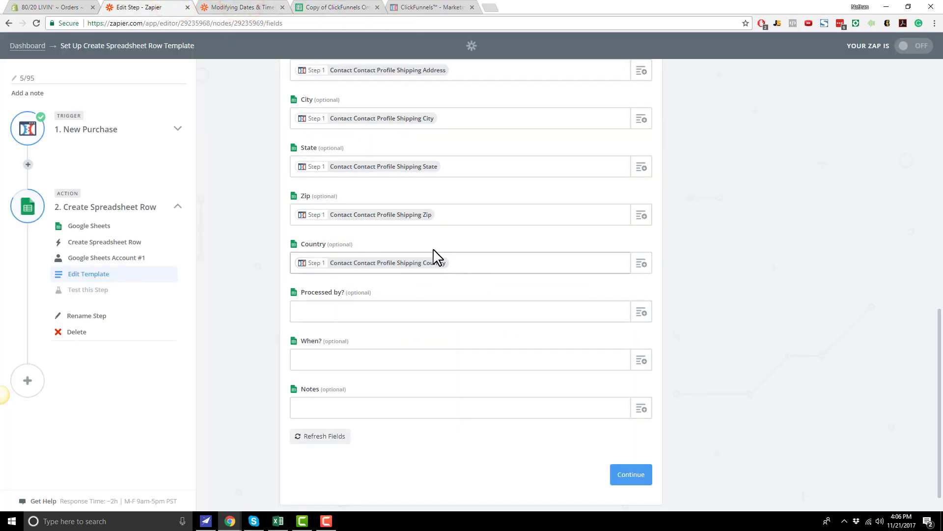
# Save the field mapping, review the Test Google Sheets preview, and create the test spreadsheet row
pyautogui.click(637, 477)
pyautogui.scroll(-7, 511, 310)
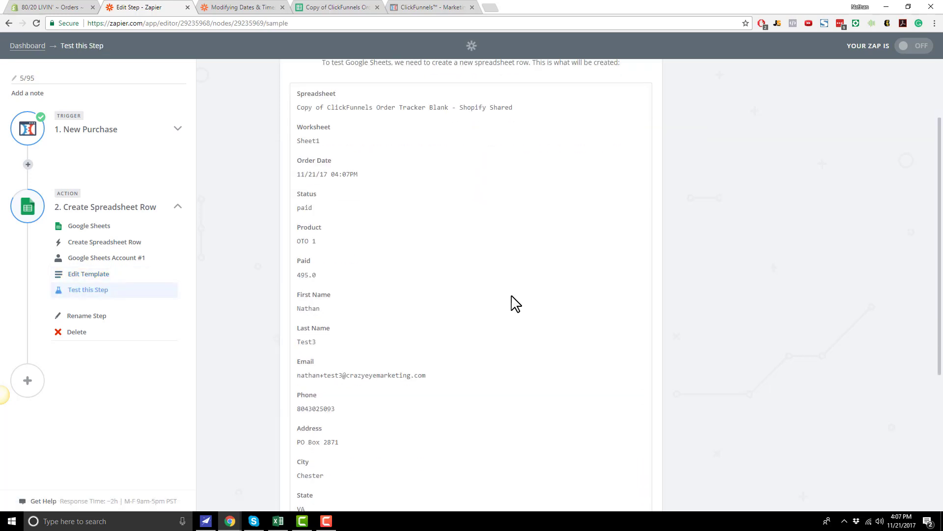
pyautogui.scroll(7, 402, 381)
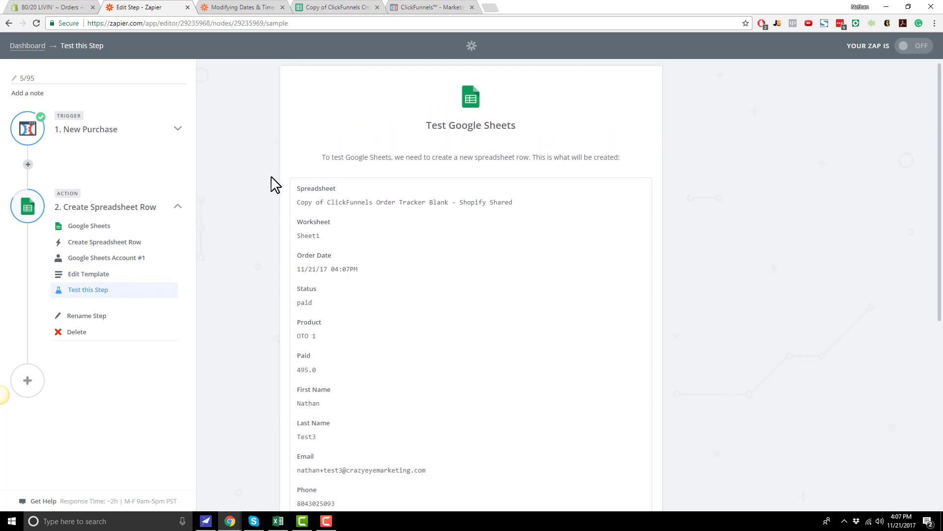
pyautogui.scroll(-5, 327, 341)
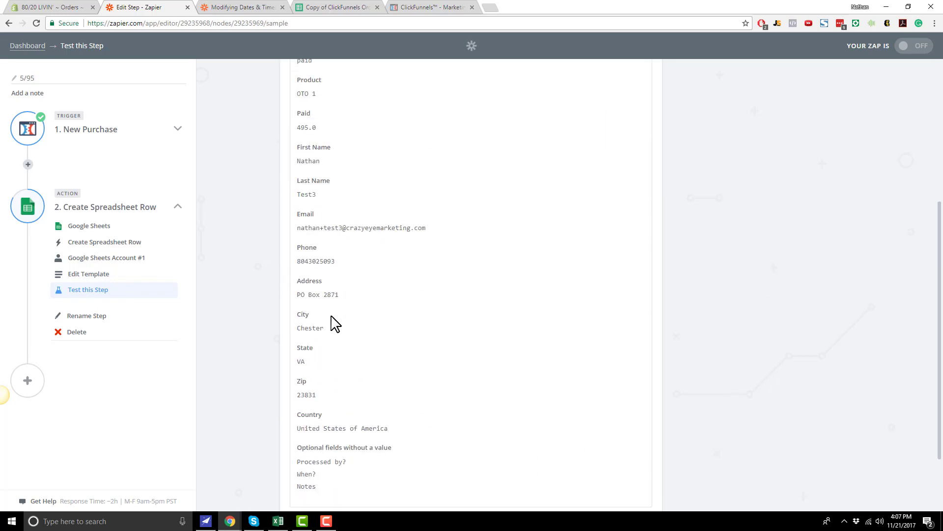
pyautogui.scroll(4, 335, 327)
pyautogui.scroll(-6, 333, 336)
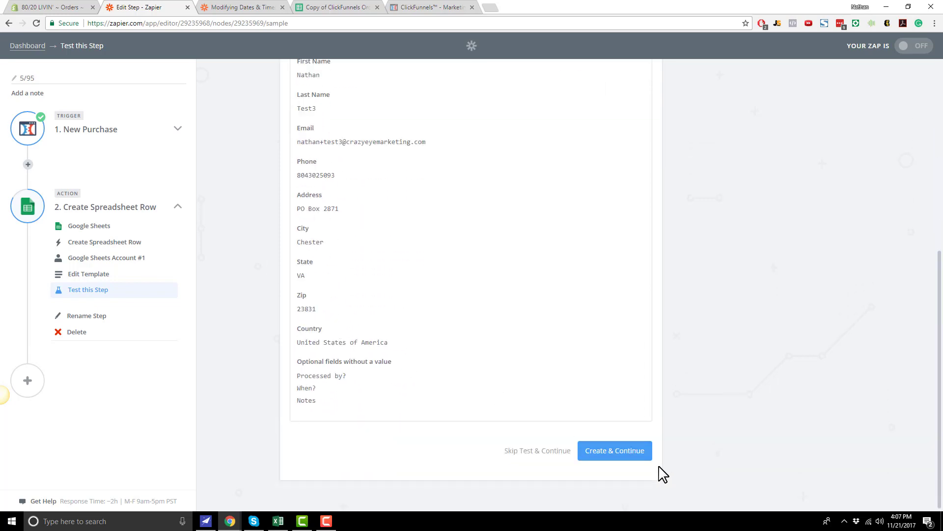
pyautogui.click(614, 456)
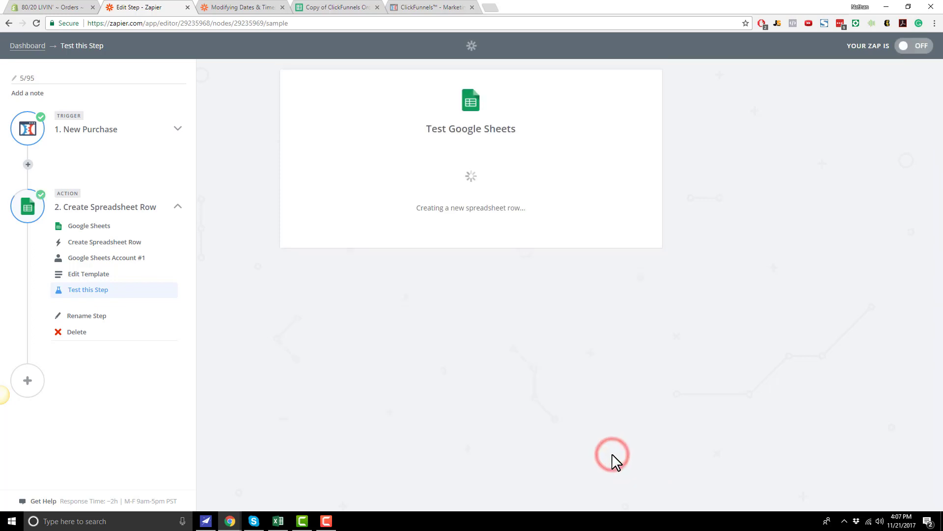
# Select cells A3:M3 in the order tracker to inspect the new test order row
pyautogui.click(332, 7)
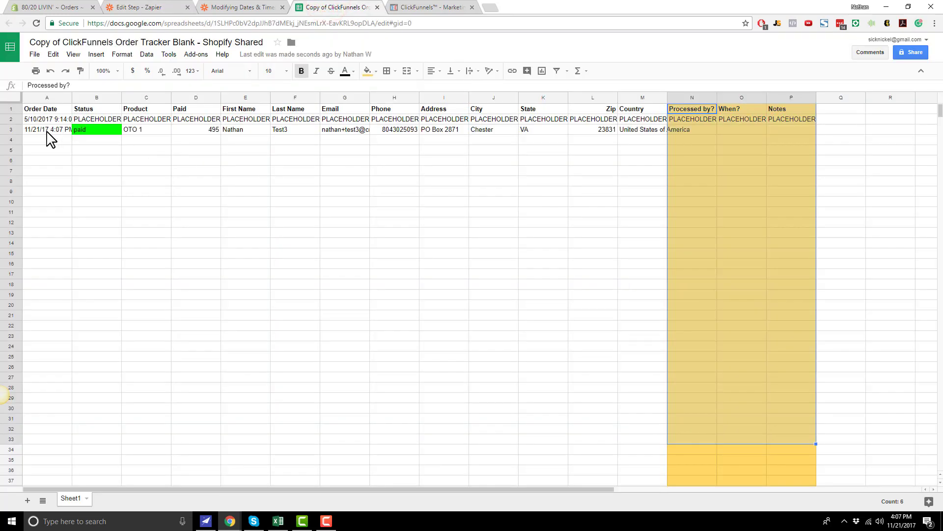
pyautogui.moveTo(47, 132); pyautogui.dragTo(639, 131)
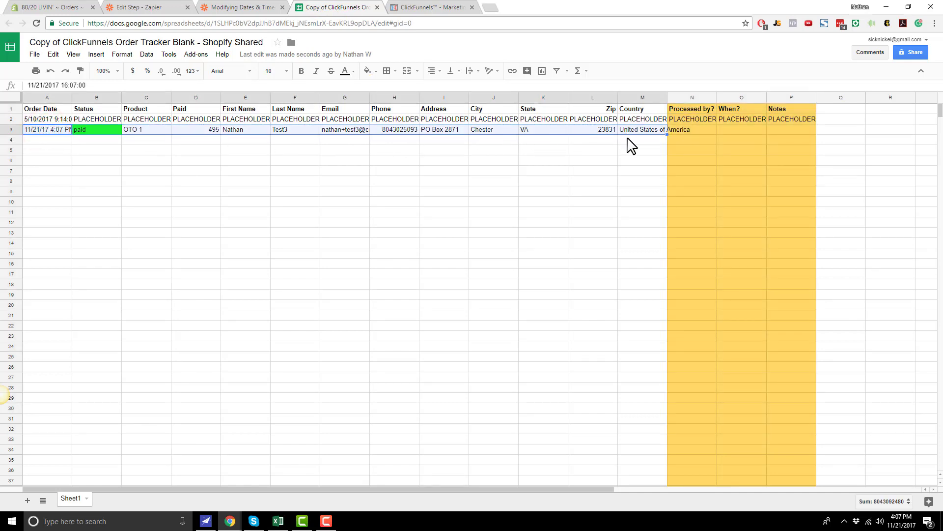
# Finish the zap, turn it ON, and return to the order tracker sheet
pyautogui.click(148, 7)
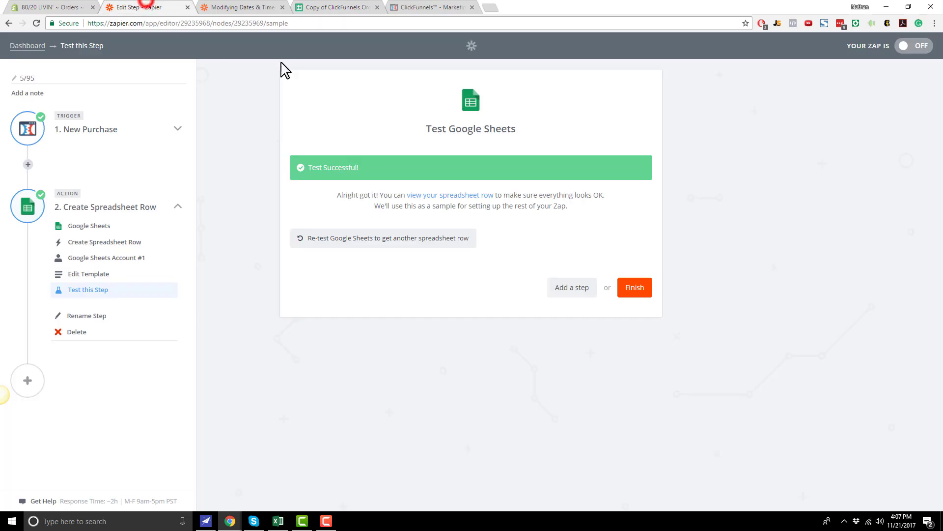
pyautogui.click(645, 291)
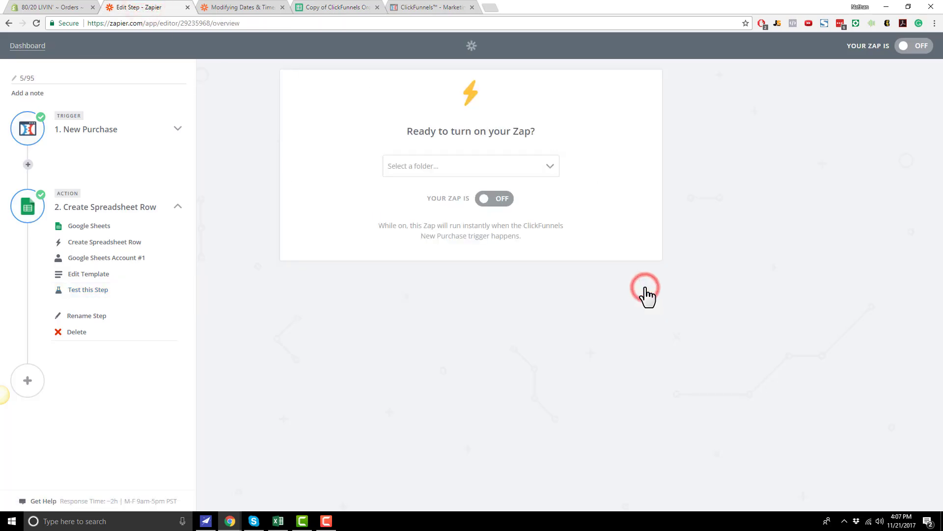
pyautogui.click(494, 202)
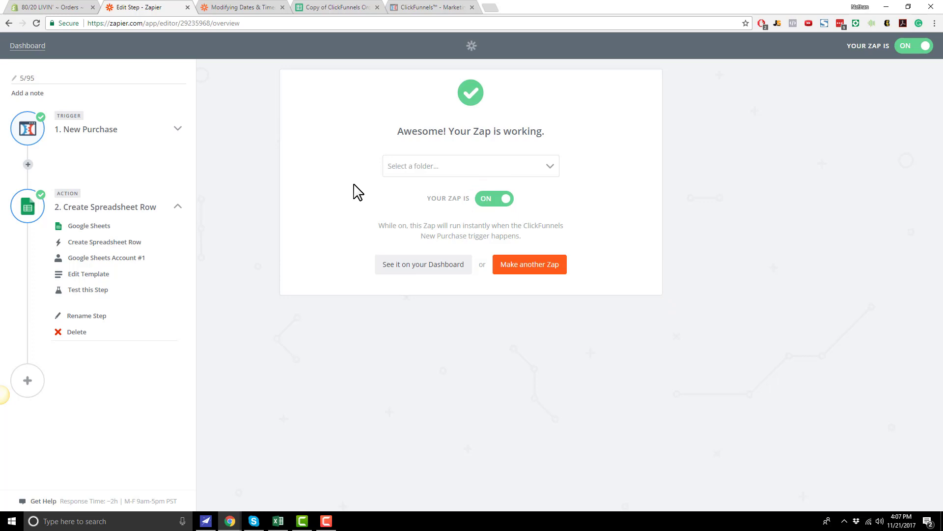
pyautogui.click(332, 7)
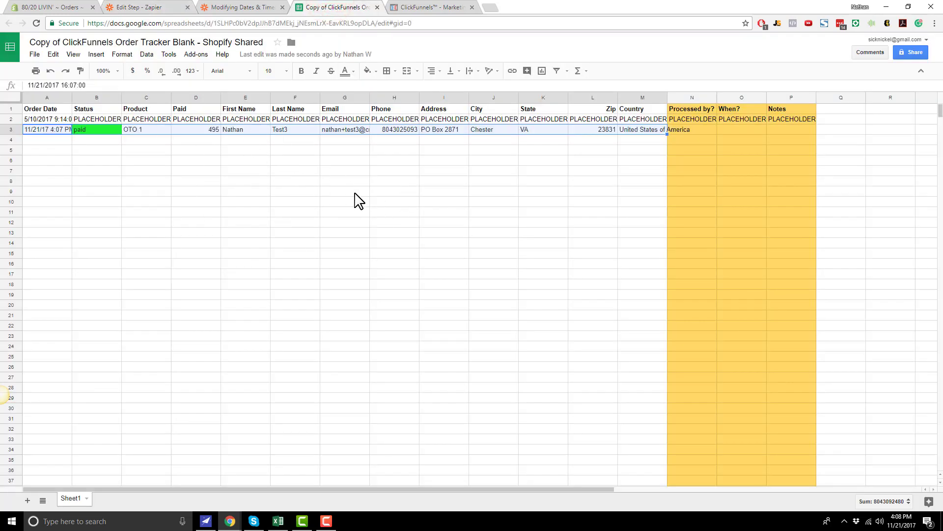
# Open the live sales page, change the test email's number to 4, and continue to payment
pyautogui.click(445, 9)
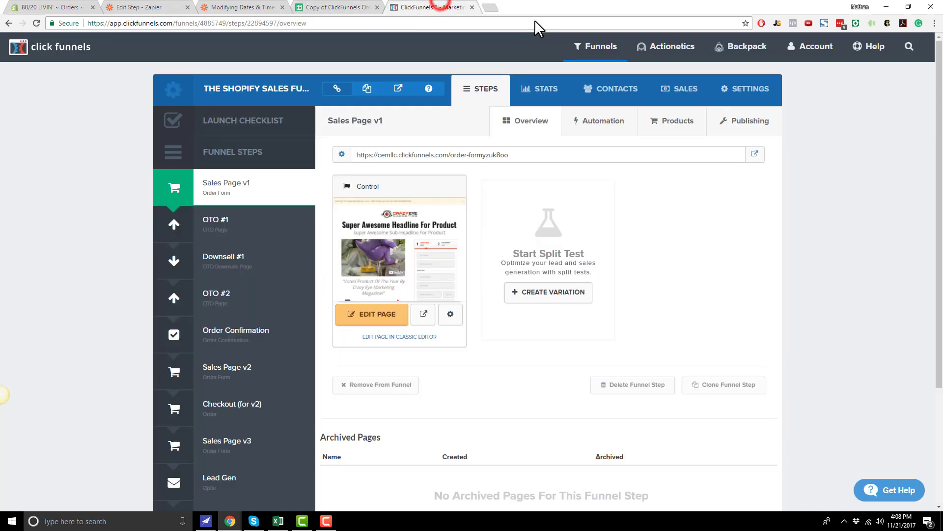
pyautogui.click(394, 89)
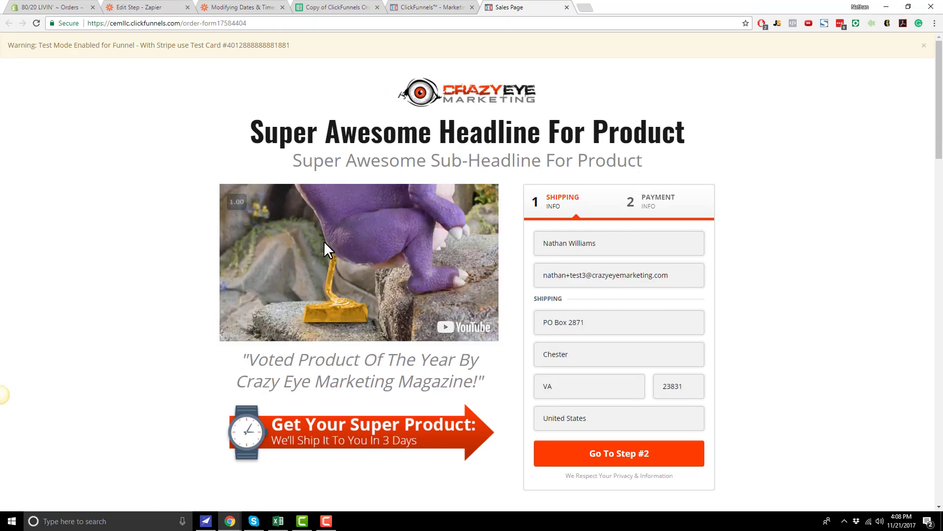
pyautogui.click(589, 275)
pyautogui.press('BackSpace')
pyautogui.write('4')
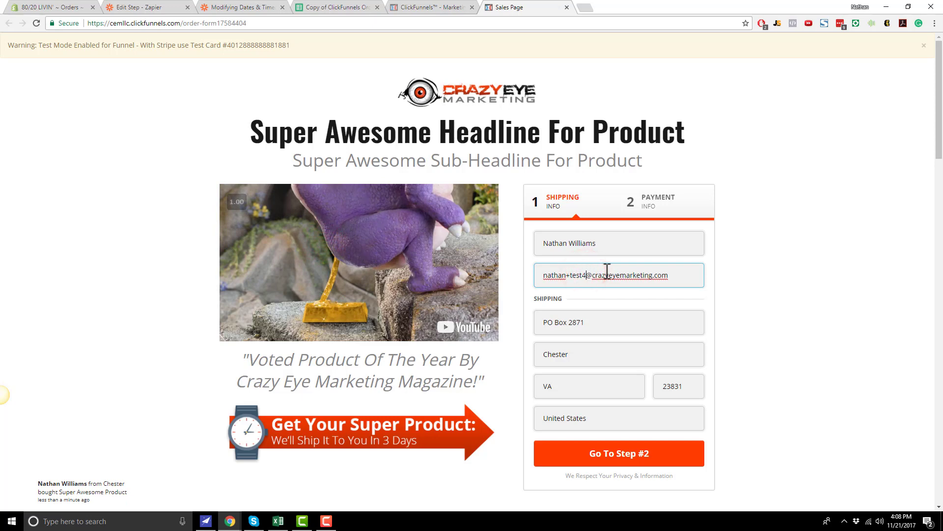
pyautogui.scroll(-1, 678, 393)
pyautogui.click(651, 460)
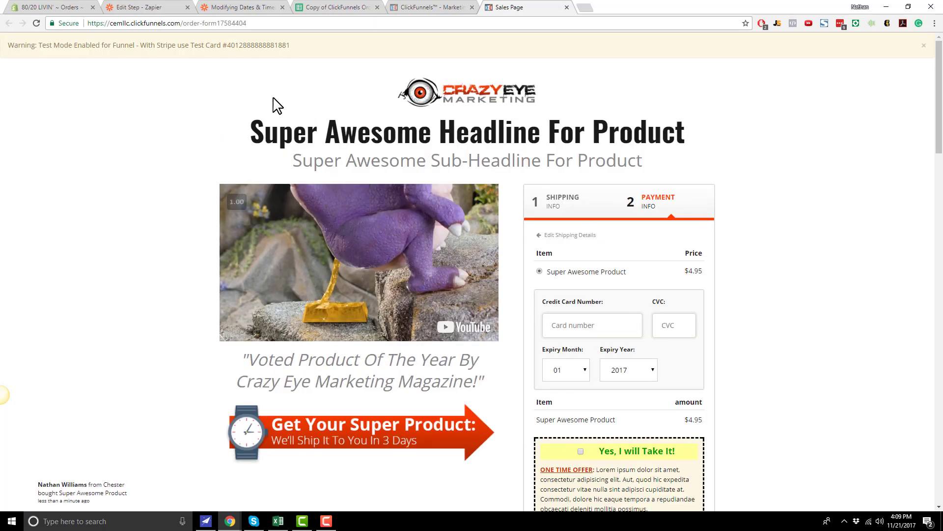
# Pay with the pasted test card number, CVC 123 and expiry year 2019, and submit the order
pyautogui.doubleClick(273, 44)
pyautogui.hotkey('ctrl', 'c')
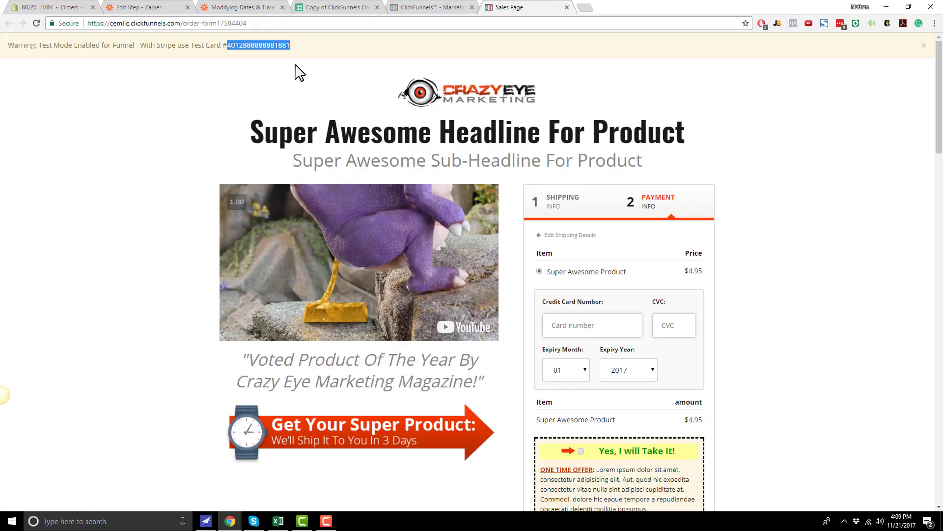
pyautogui.click(623, 335)
pyautogui.hotkey('ctrl', 'v')
pyautogui.click(671, 332)
pyautogui.write('123')
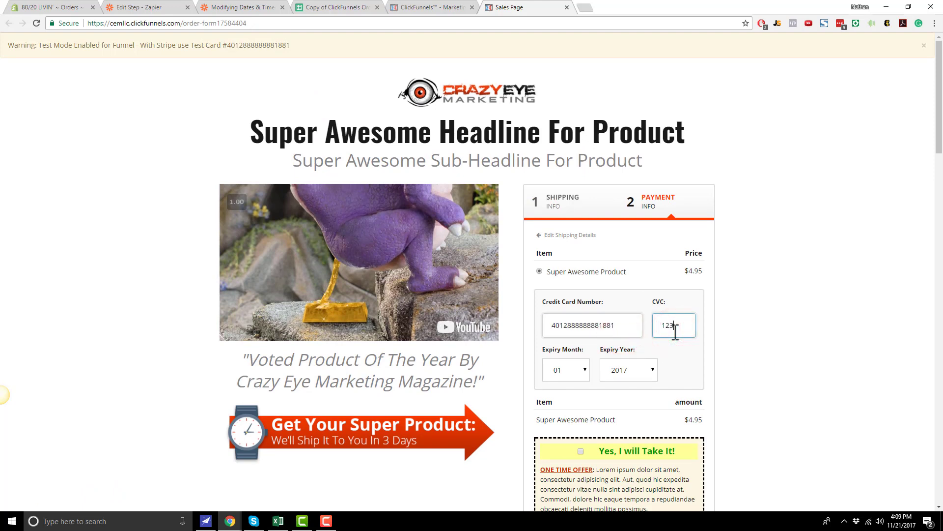
pyautogui.scroll(-1, 653, 339)
pyautogui.click(632, 325)
pyautogui.click(627, 356)
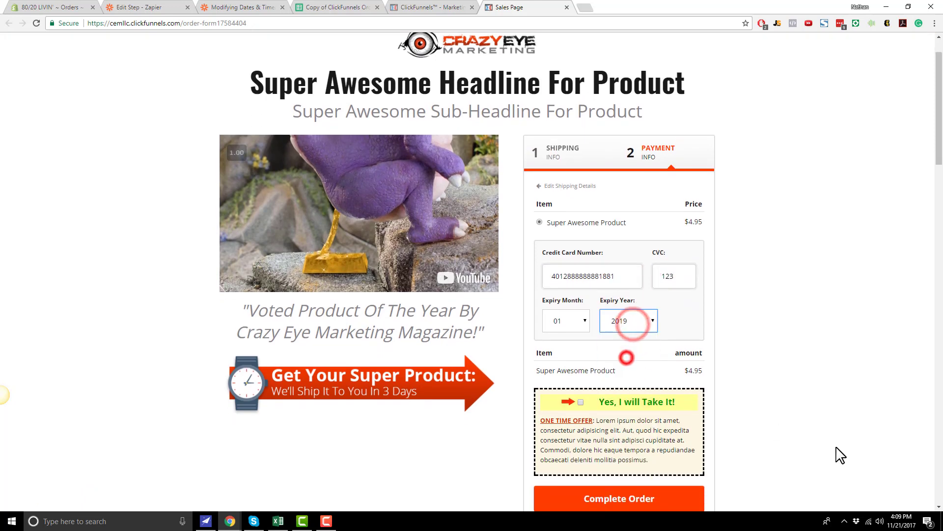
pyautogui.scroll(-2, 715, 472)
pyautogui.click(656, 411)
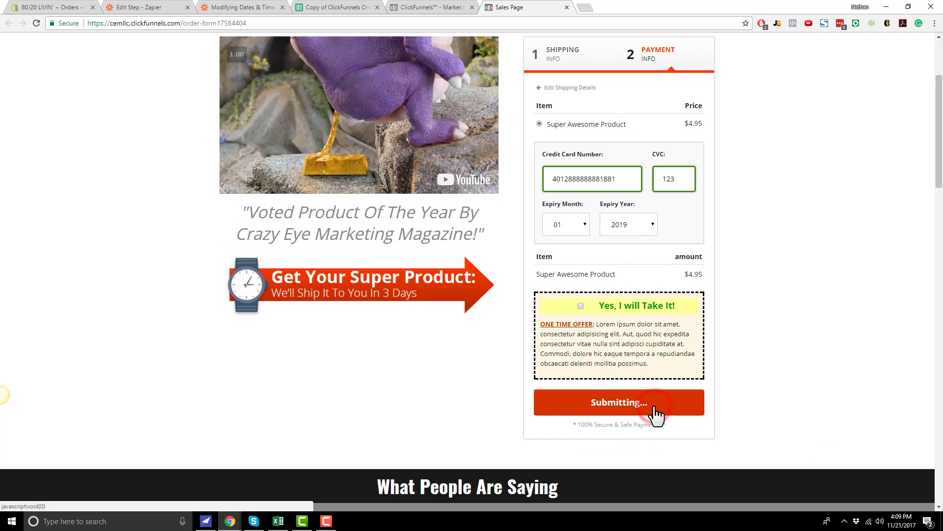
# Accept OTO #1 and OTO #2, then check the receipt's Super Awesome Product, OTO 1 and OTO 2 lines
pyautogui.scroll(-1, 505, 253)
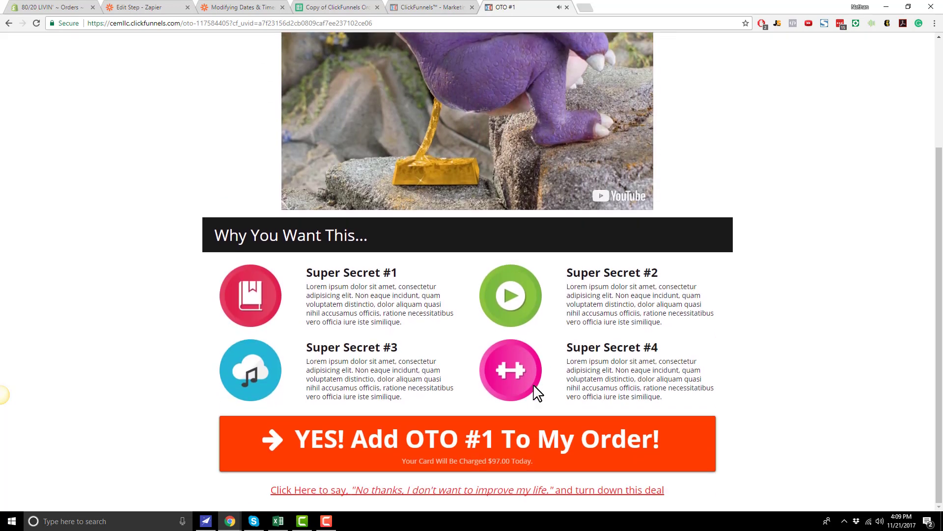
pyautogui.click(448, 435)
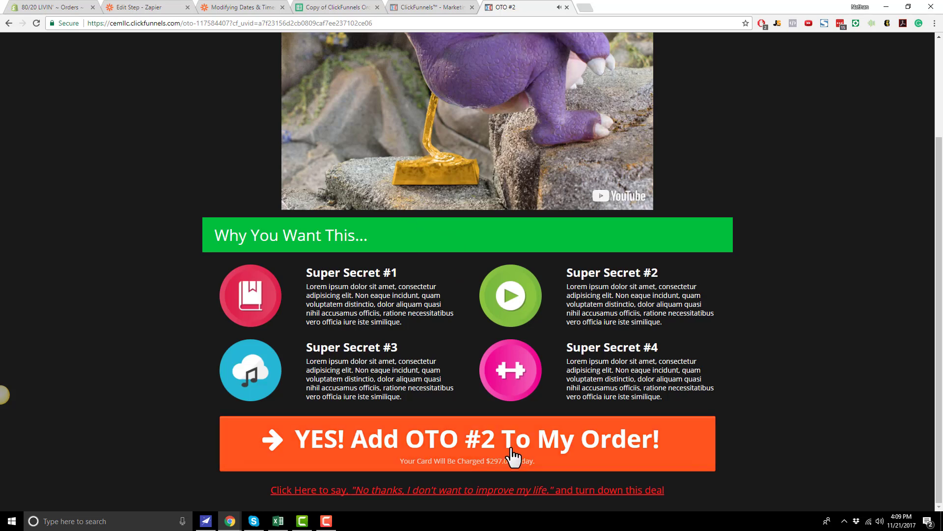
pyautogui.click(533, 450)
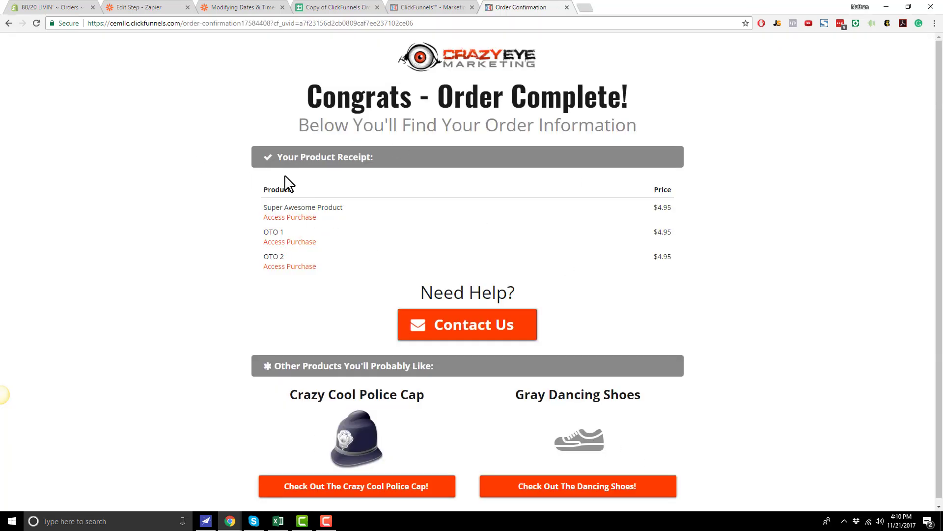
pyautogui.moveTo(265, 208); pyautogui.dragTo(368, 215)
pyautogui.click(366, 211)
pyautogui.moveTo(263, 231); pyautogui.dragTo(288, 257)
pyautogui.click(342, 259)
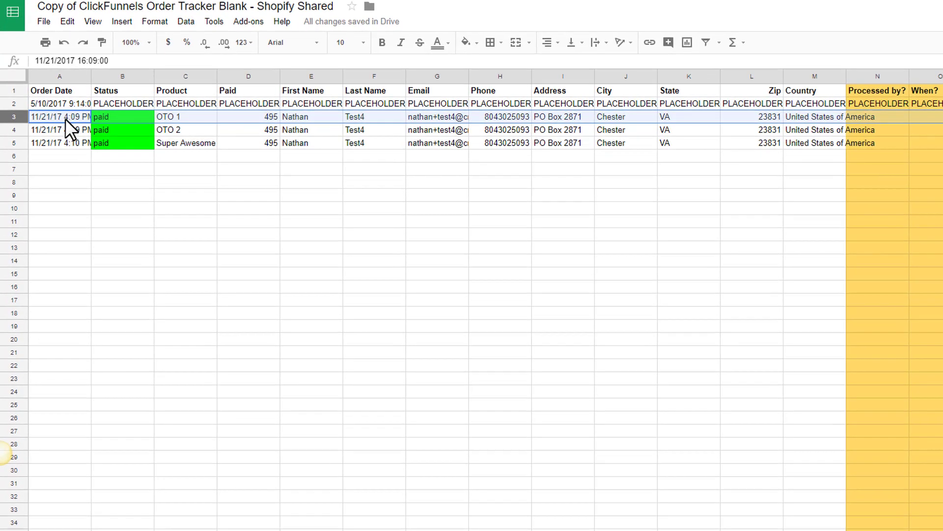
# Check rows 3–5's order dates, products (OTO 1, OTO 2, Super Awesome Product), names, emails and paid amounts
pyautogui.click(55, 140)
pyautogui.click(81, 147)
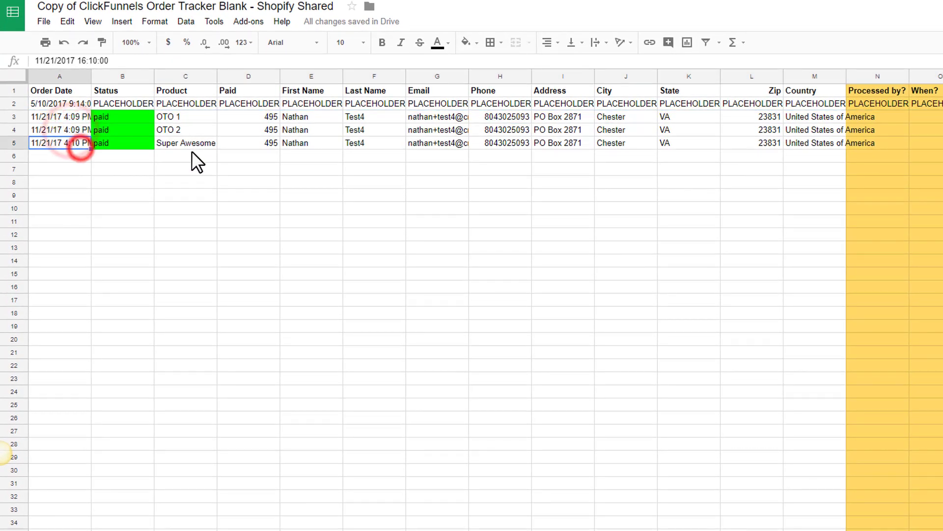
pyautogui.click(176, 116)
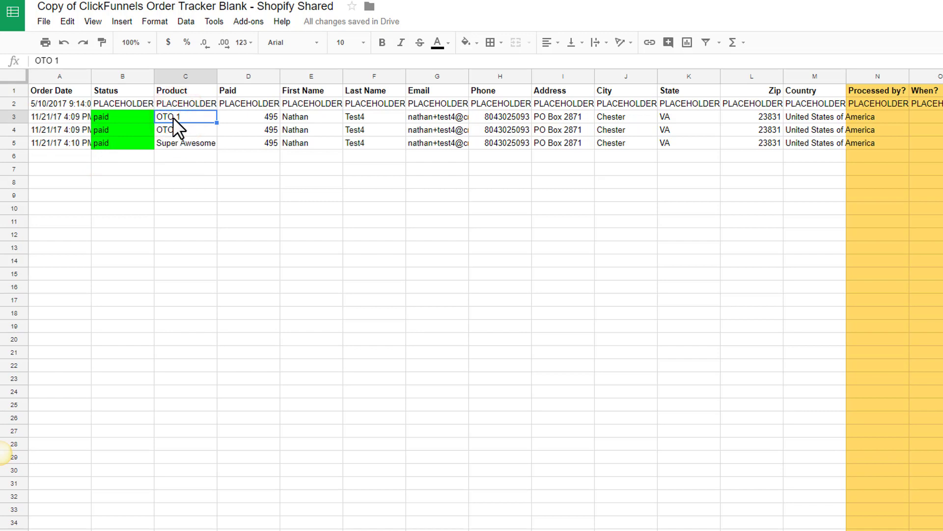
pyautogui.click(173, 131)
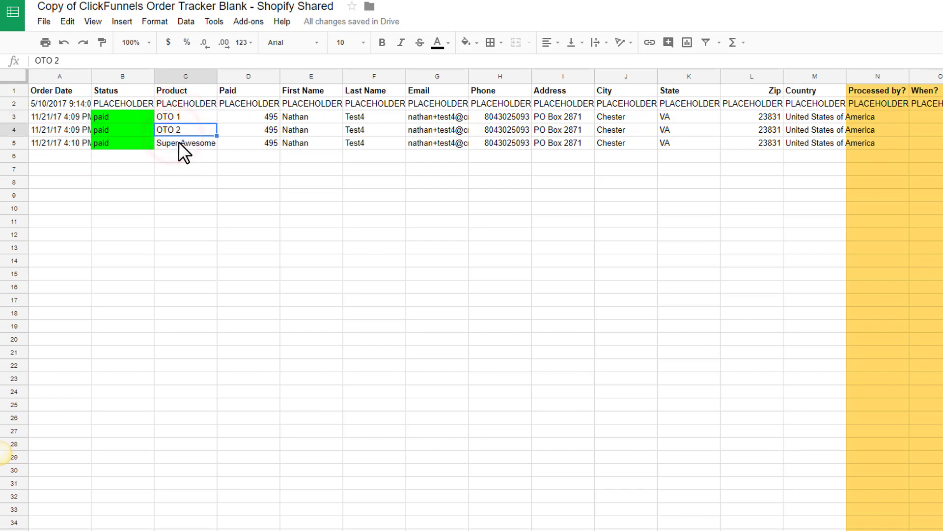
pyautogui.click(178, 142)
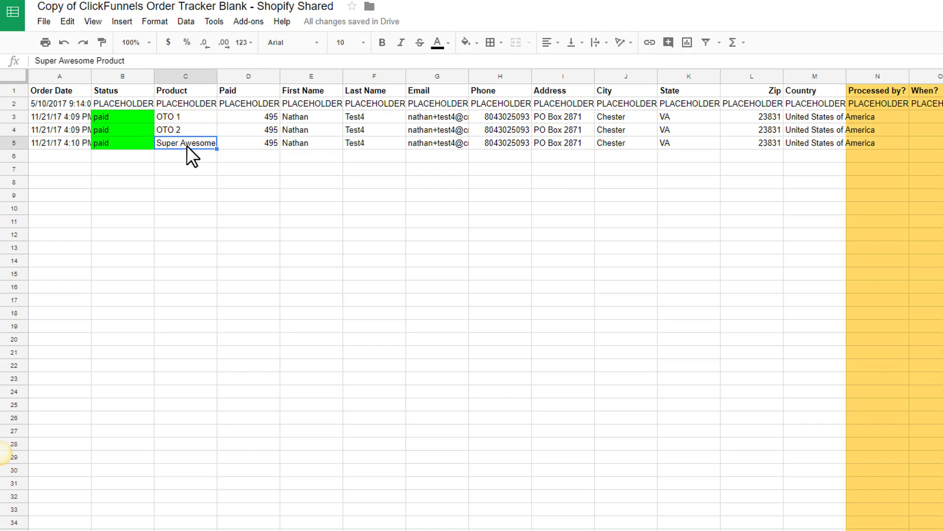
pyautogui.click(228, 156)
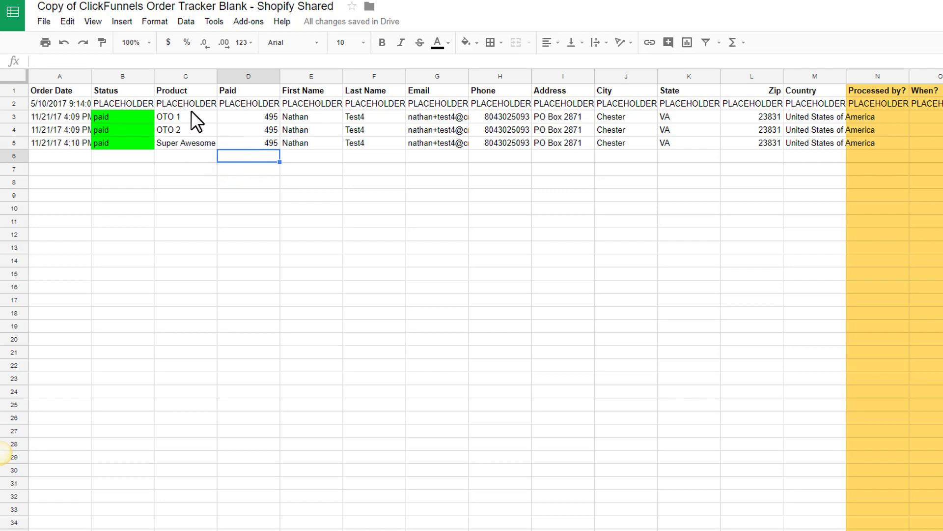
pyautogui.click(179, 119)
pyautogui.click(196, 133)
pyautogui.click(190, 141)
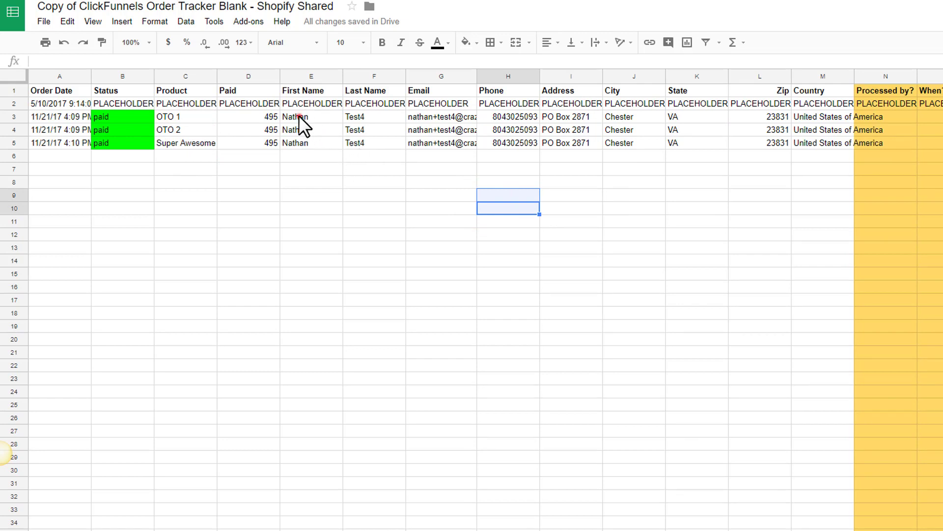
pyautogui.moveTo(299, 116); pyautogui.dragTo(377, 147)
pyautogui.moveTo(436, 121); pyautogui.dragTo(455, 156)
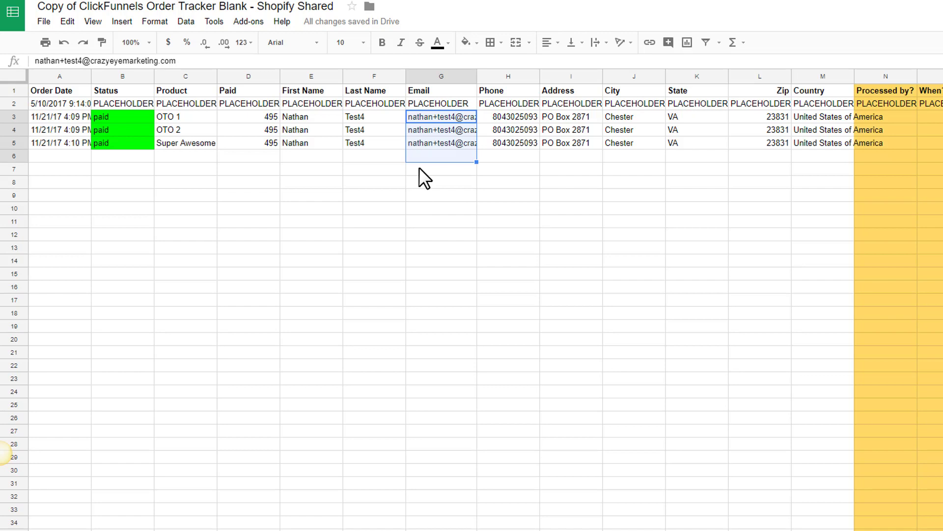
pyautogui.click(220, 122)
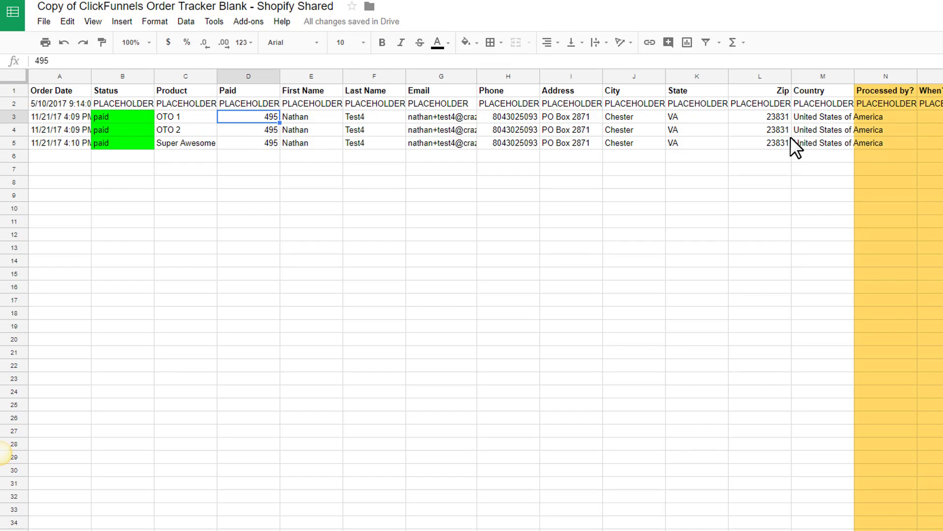
# Start a new Shopify order from the Orders page and choose Create a new customer
pyautogui.click(49, 7)
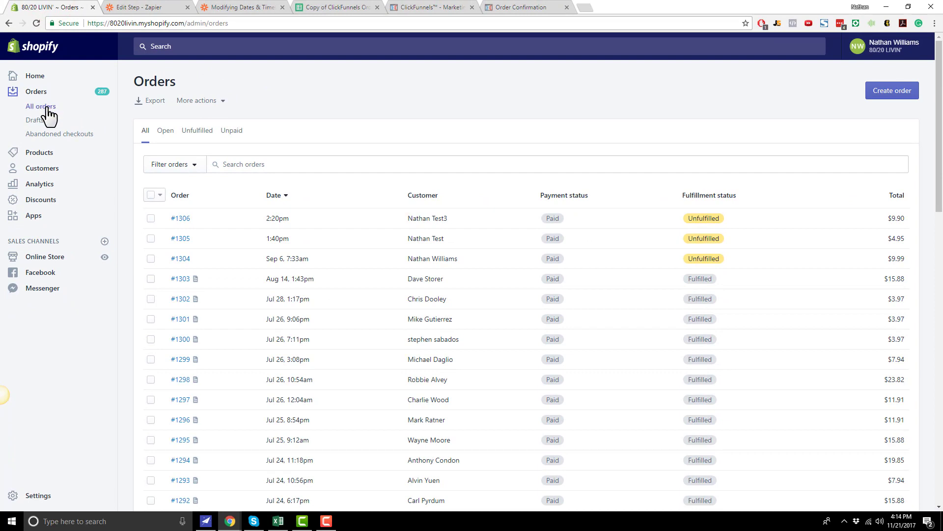
pyautogui.click(891, 91)
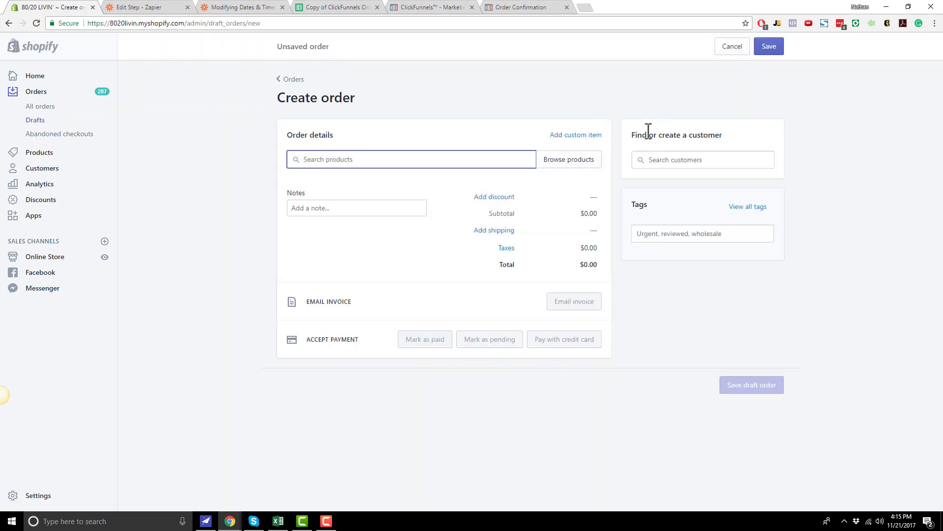
pyautogui.moveTo(635, 136); pyautogui.dragTo(717, 134)
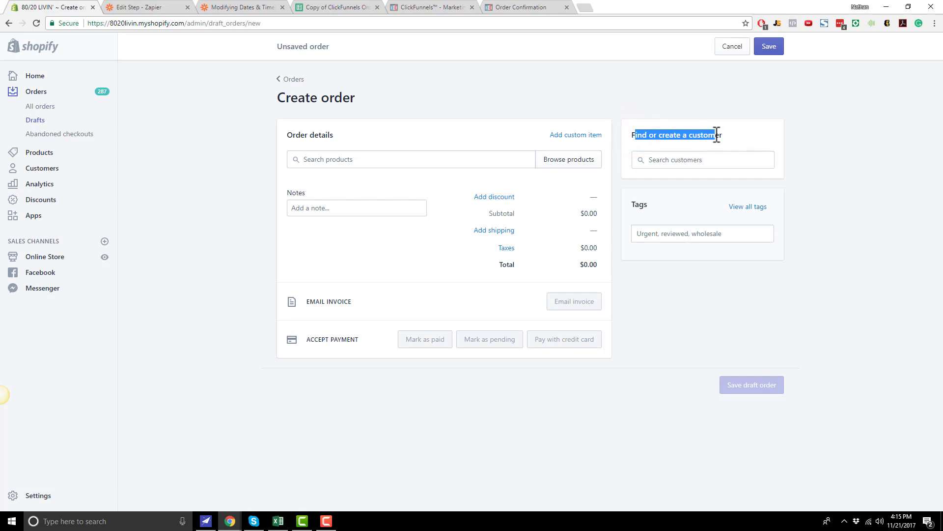
pyautogui.click(683, 160)
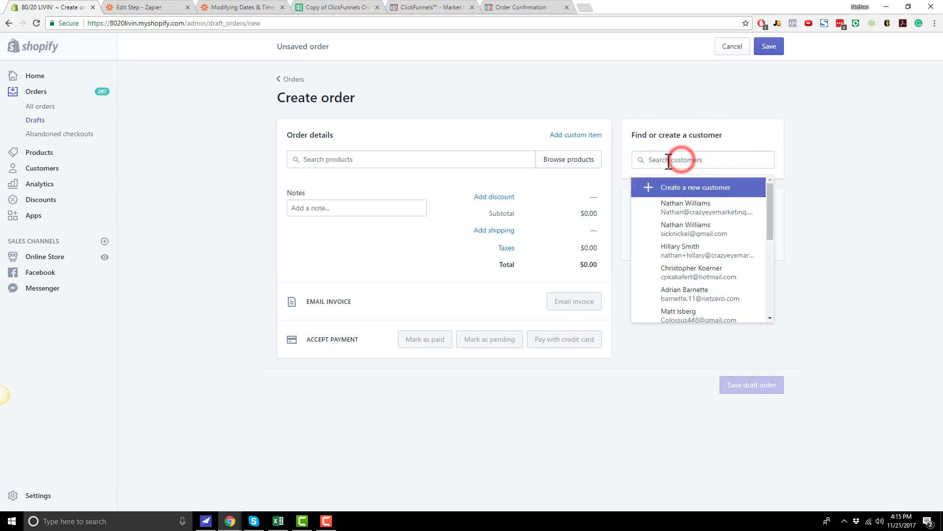
pyautogui.click(676, 192)
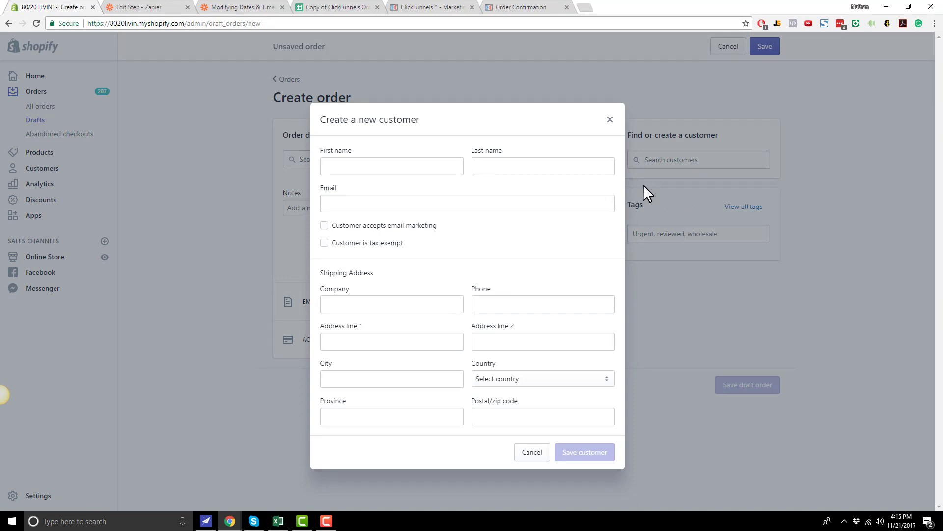
# Copy the buyer's first and last name from tracker row 5 into the new customer form
pyautogui.moveTo(315, 7); pyautogui.dragTo(212, 7)
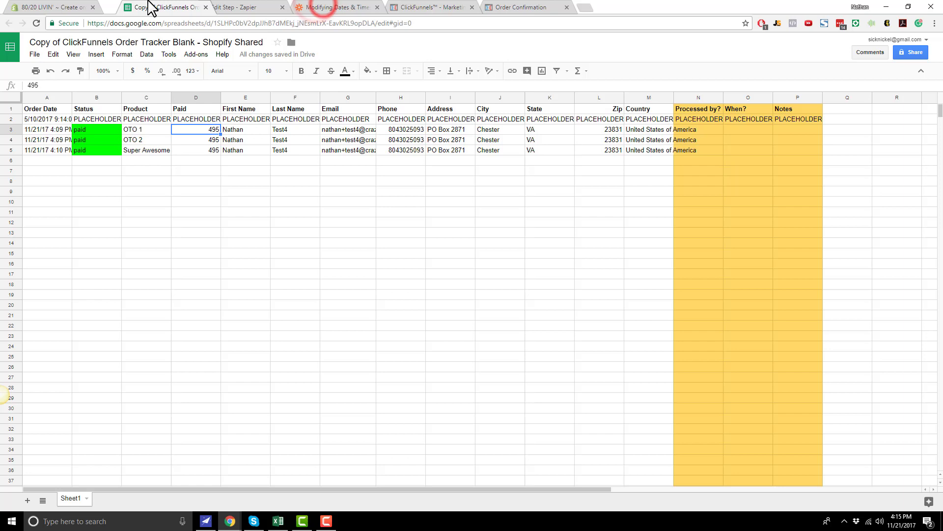
pyautogui.click(233, 143)
pyautogui.click(43, 6)
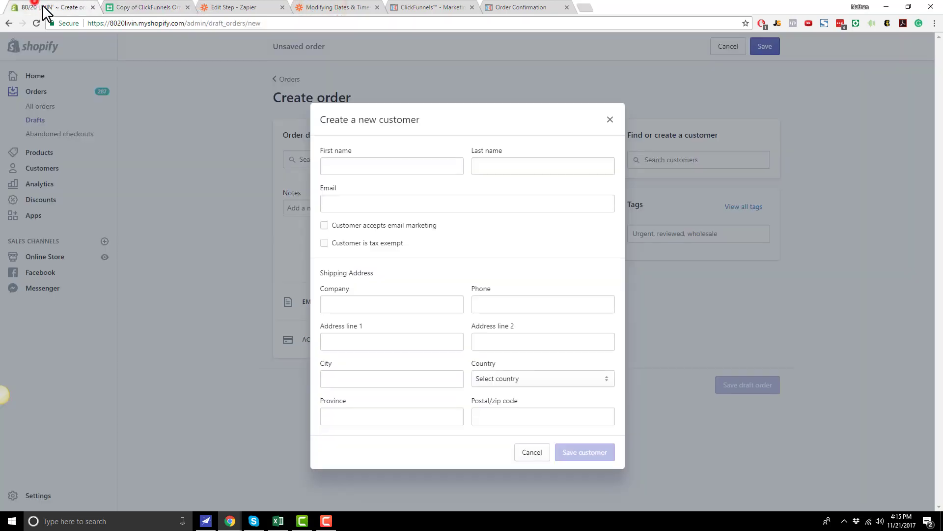
pyautogui.click(393, 166)
pyautogui.write('Nathan')
pyautogui.click(143, 7)
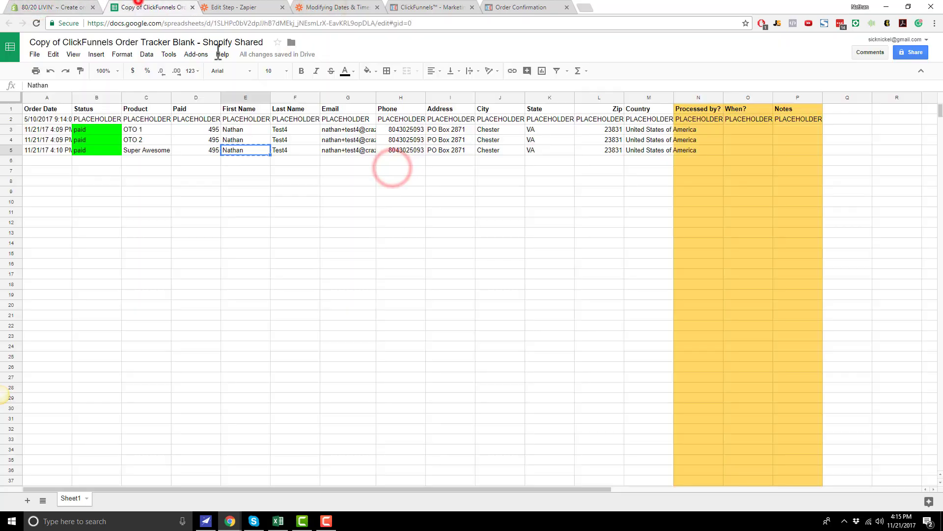
pyautogui.click(305, 151)
pyautogui.hotkey('ctrl', 'c')
pyautogui.click(33, 7)
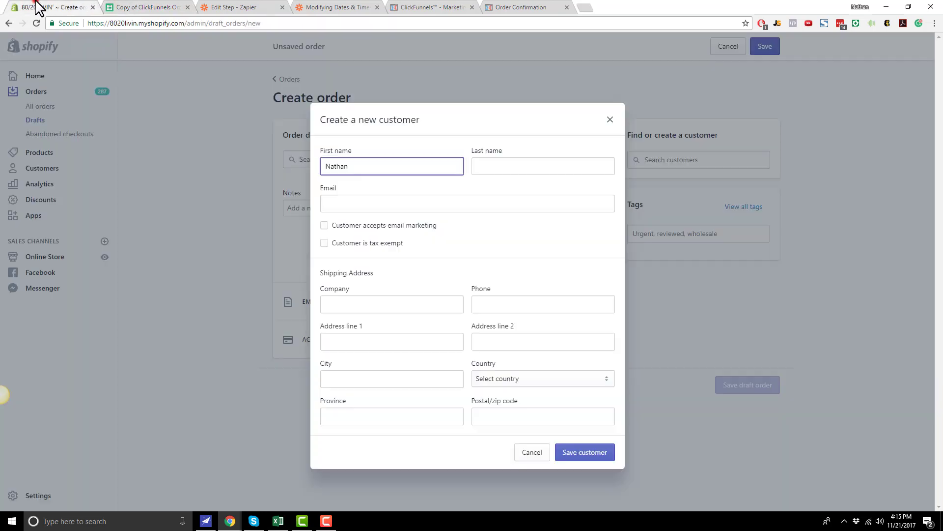
pyautogui.click(537, 165)
pyautogui.hotkey('ctrl', 'v')
# Copy the buyer's email into the form and tick the email marketing consent box
pyautogui.click(143, 7)
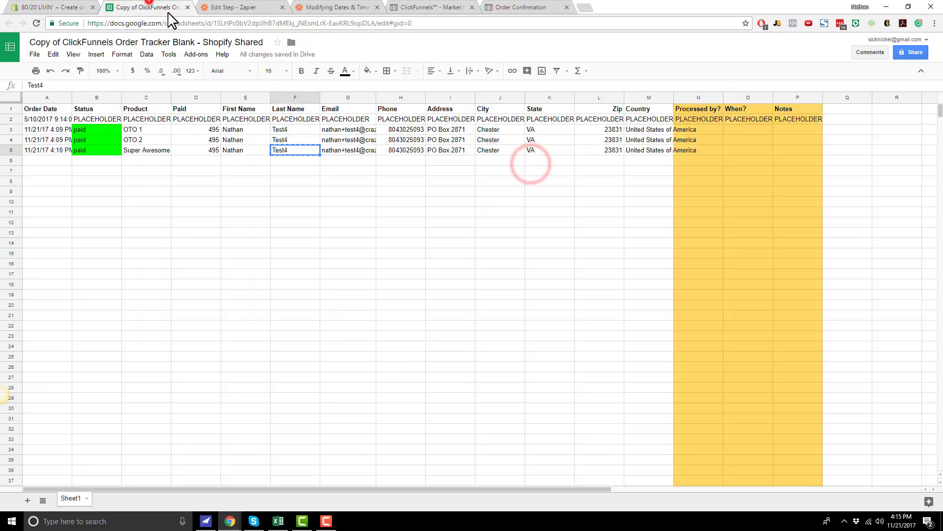
pyautogui.click(339, 151)
pyautogui.hotkey('ctrl', 'c')
pyautogui.click(79, 7)
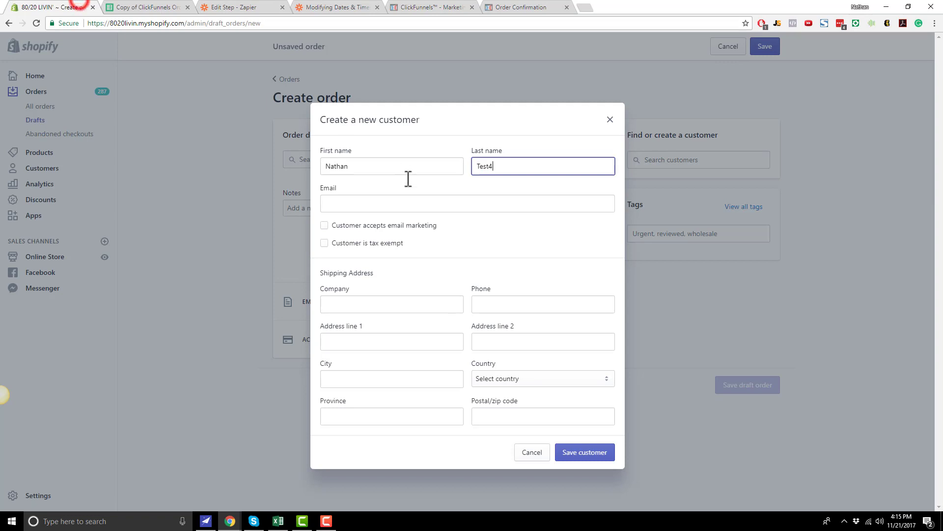
pyautogui.click(400, 203)
pyautogui.hotkey('ctrl', 'v')
pyautogui.click(409, 225)
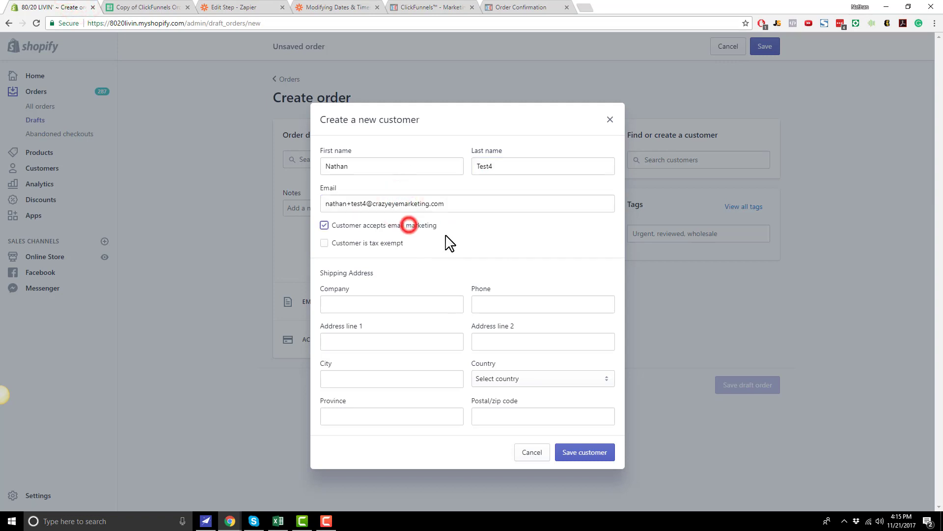
# Copy the buyer's street address and city from the tracker into the customer's address fields
pyautogui.click(143, 7)
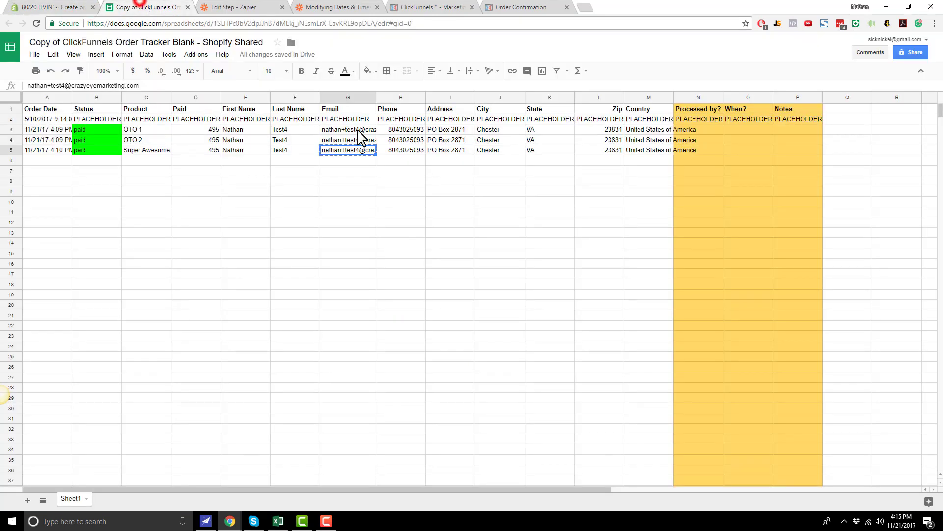
pyautogui.click(437, 151)
pyautogui.hotkey('ctrl', 'c')
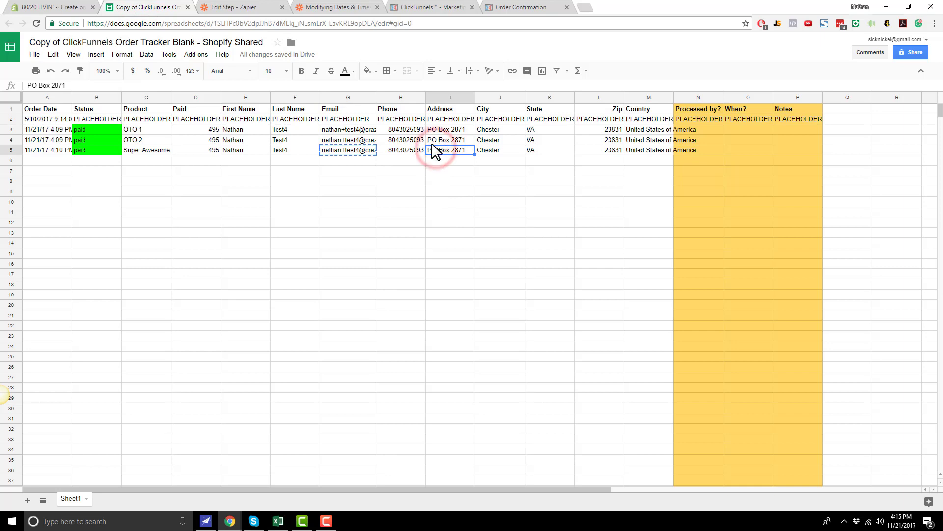
pyautogui.click(82, 5)
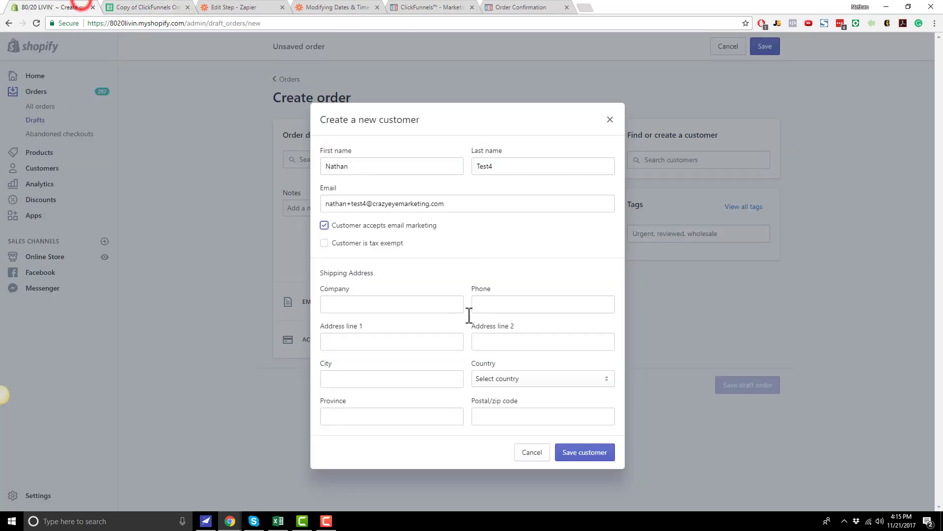
pyautogui.click(383, 337)
pyautogui.hotkey('ctrl', 'v')
pyautogui.click(142, 7)
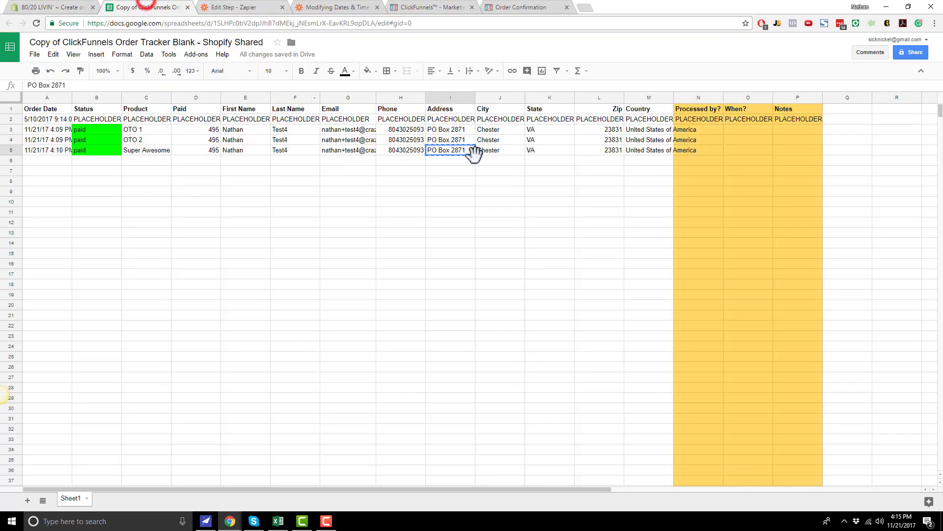
pyautogui.click(502, 151)
pyautogui.hotkey('ctrl', 'c')
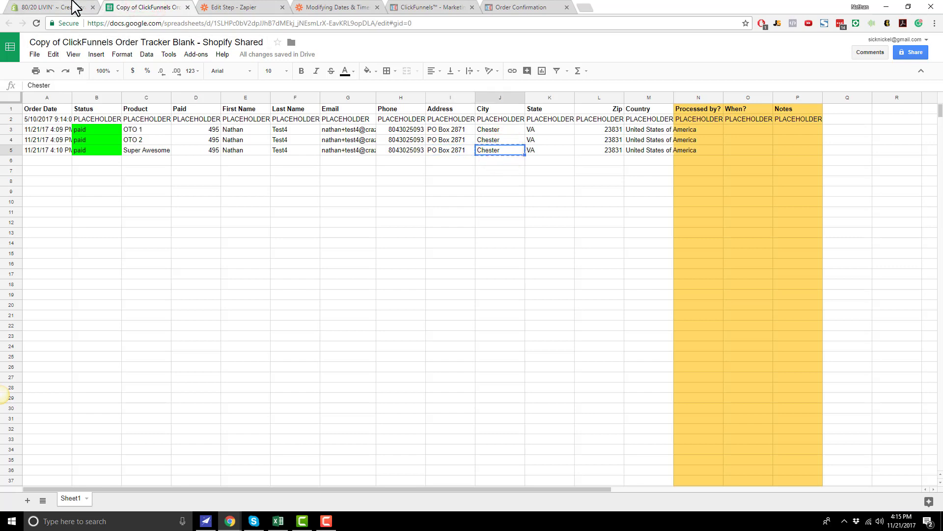
pyautogui.click(68, 7)
pyautogui.click(410, 376)
pyautogui.hotkey('ctrl', 'v')
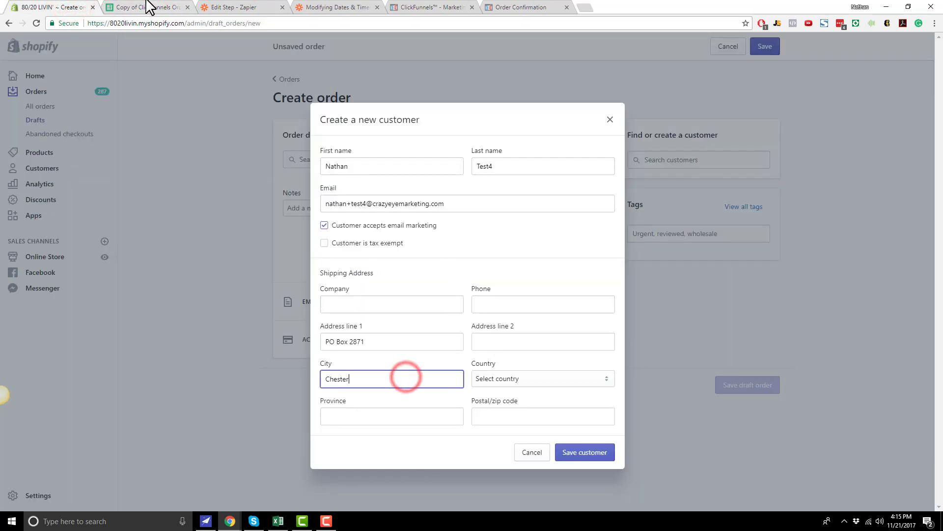
# Set the country to United States, choose the buyer's state, and enter the buyer's postal code
pyautogui.click(148, 7)
pyautogui.click(603, 151)
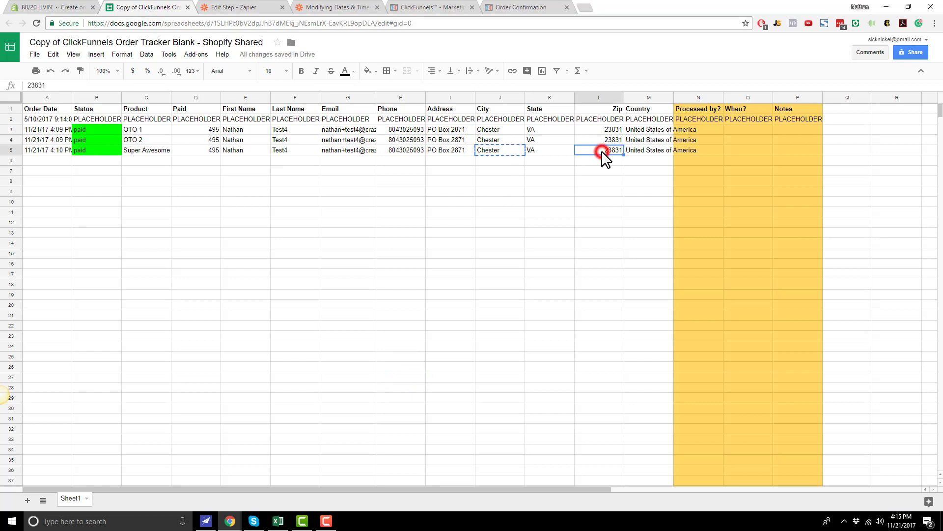
pyautogui.hotkey('ctrl', 'c')
pyautogui.click(87, 7)
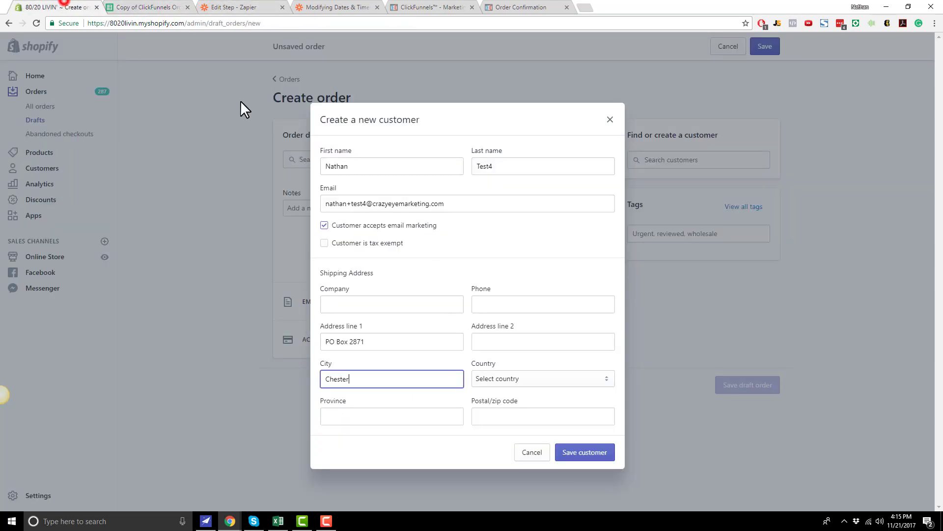
pyautogui.click(515, 378)
pyautogui.scroll(-15, 531, 308)
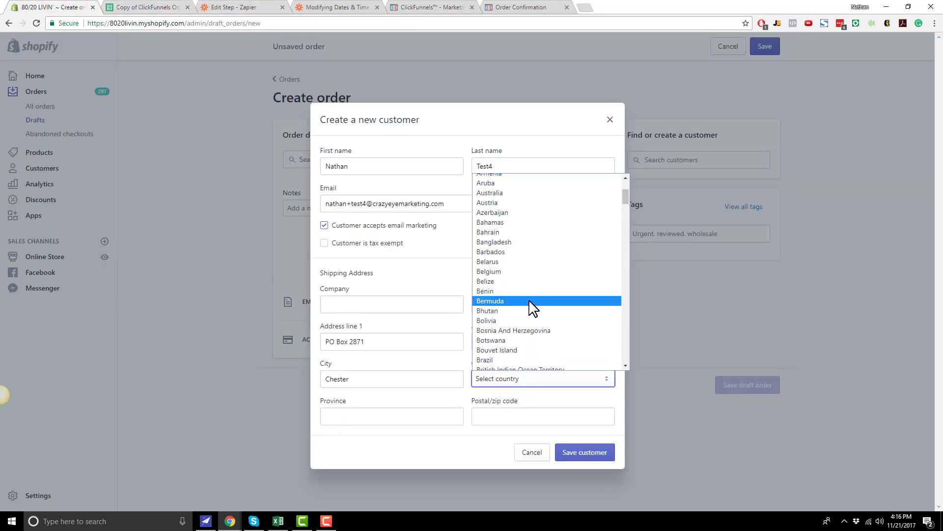
pyautogui.scroll(-20, 535, 337)
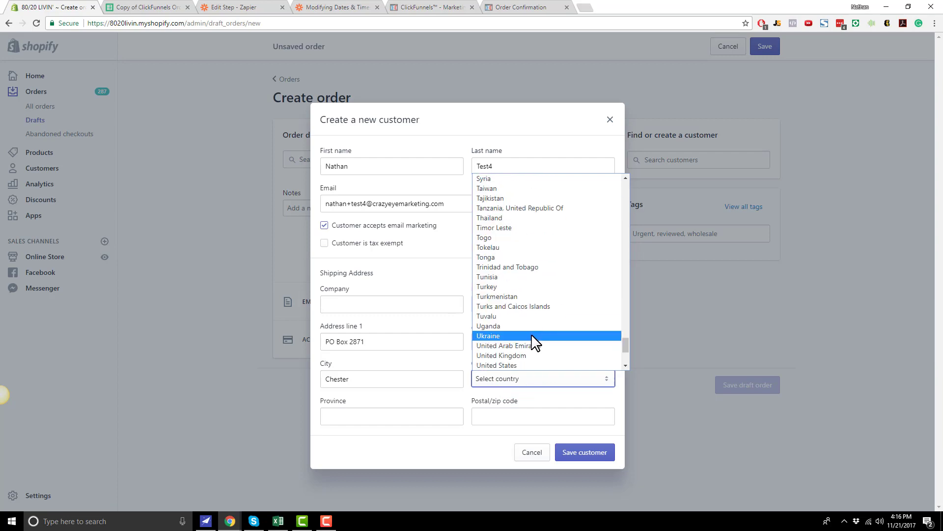
pyautogui.click(527, 248)
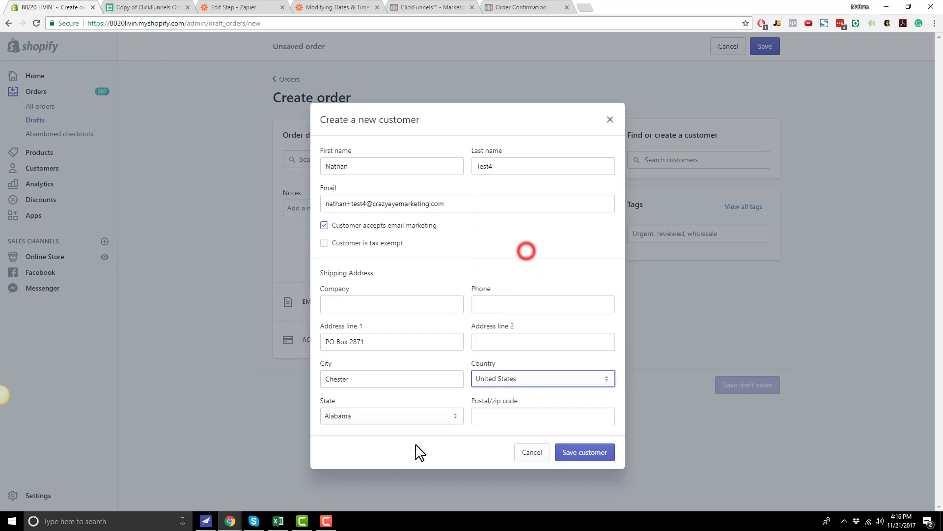
pyautogui.click(419, 416)
pyautogui.scroll(-8, 415, 364)
pyautogui.scroll(-1, 402, 354)
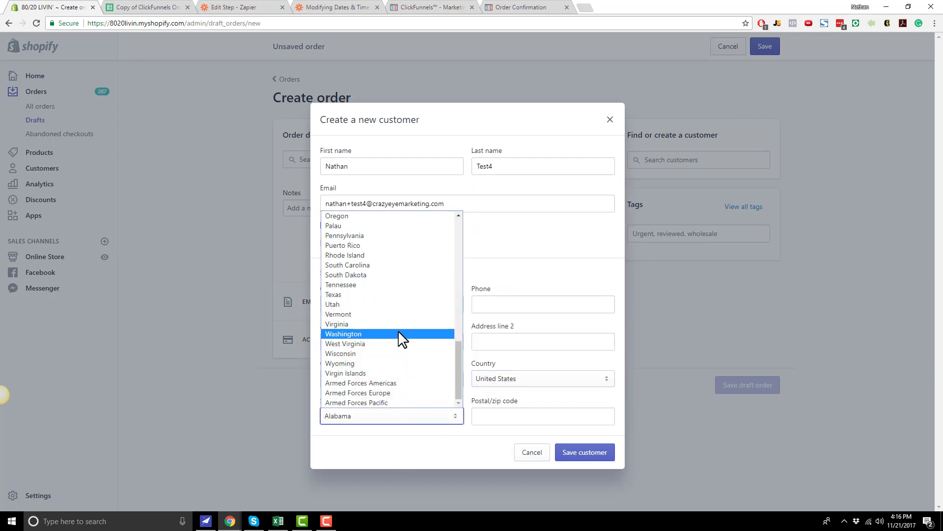
pyautogui.click(398, 327)
pyautogui.click(520, 416)
pyautogui.write('23831')
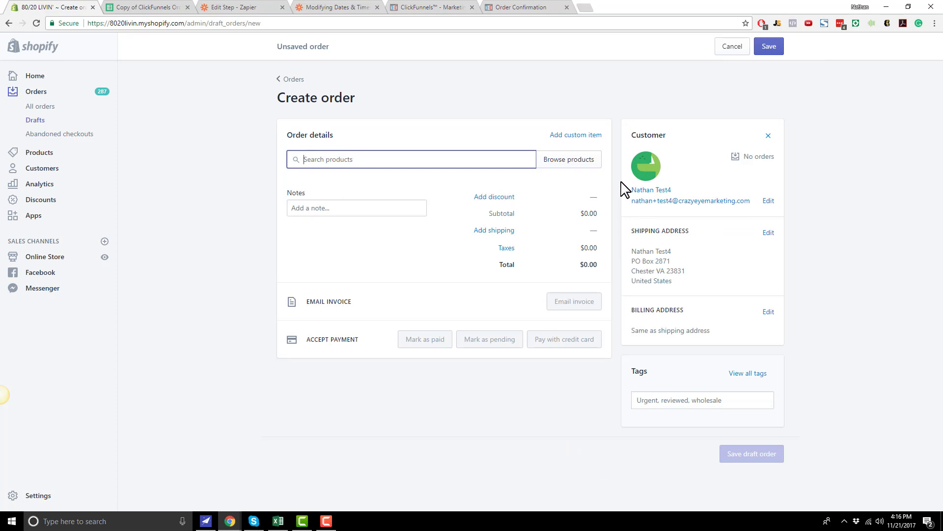
pyautogui.click(338, 158)
pyautogui.click(126, 6)
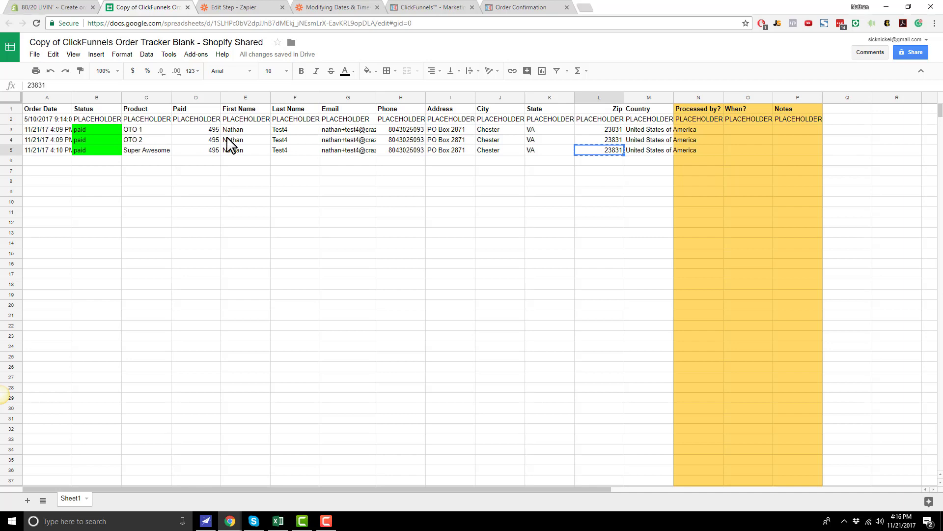
pyautogui.click(142, 130)
pyautogui.click(152, 140)
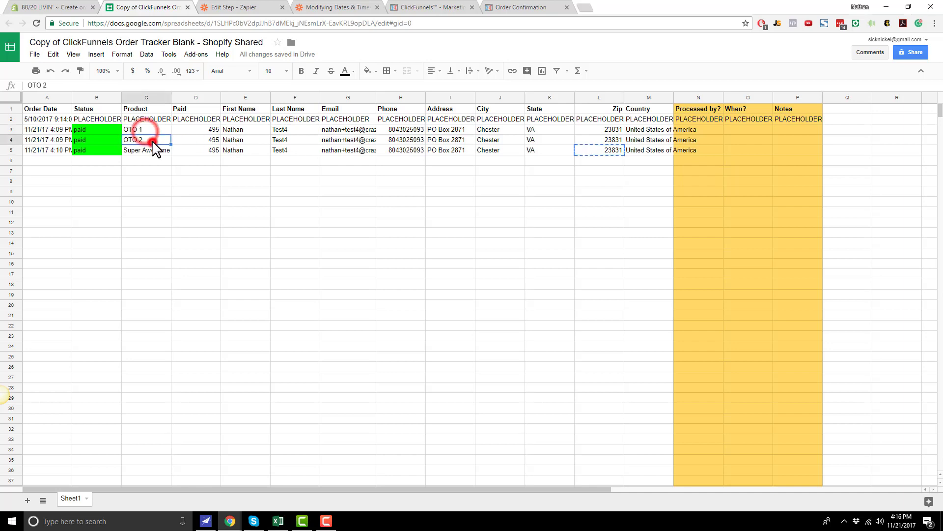
pyautogui.click(147, 151)
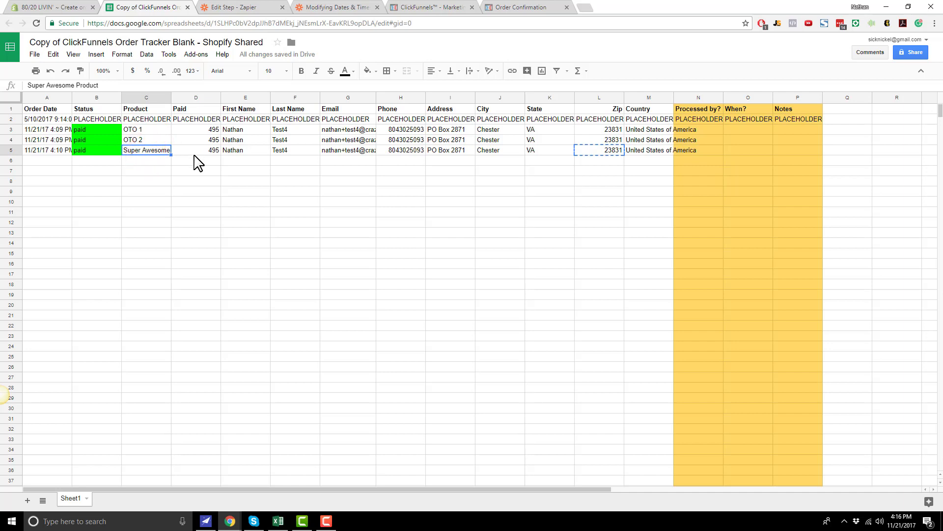
pyautogui.click(142, 130)
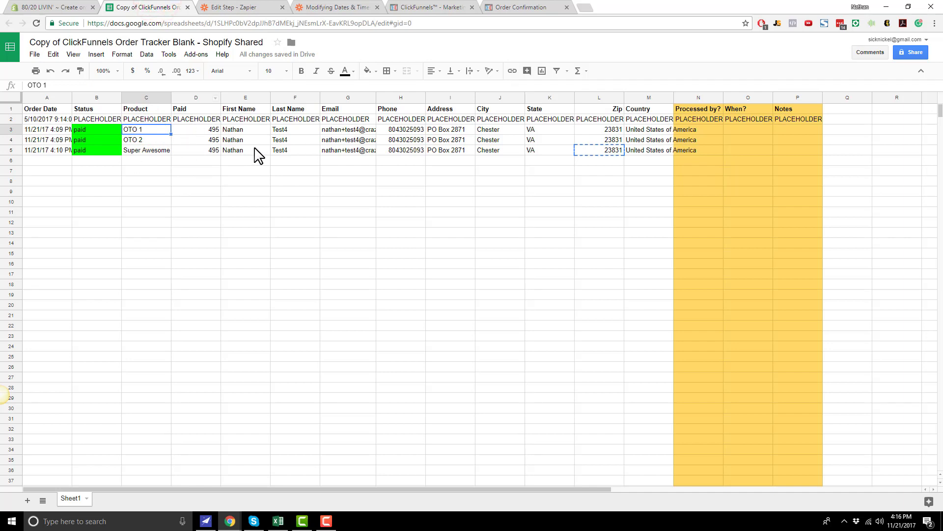
# Add the Orange 100ft Type III 550 Paracord to the Shopify draft order
pyautogui.click(64, 7)
pyautogui.click(441, 164)
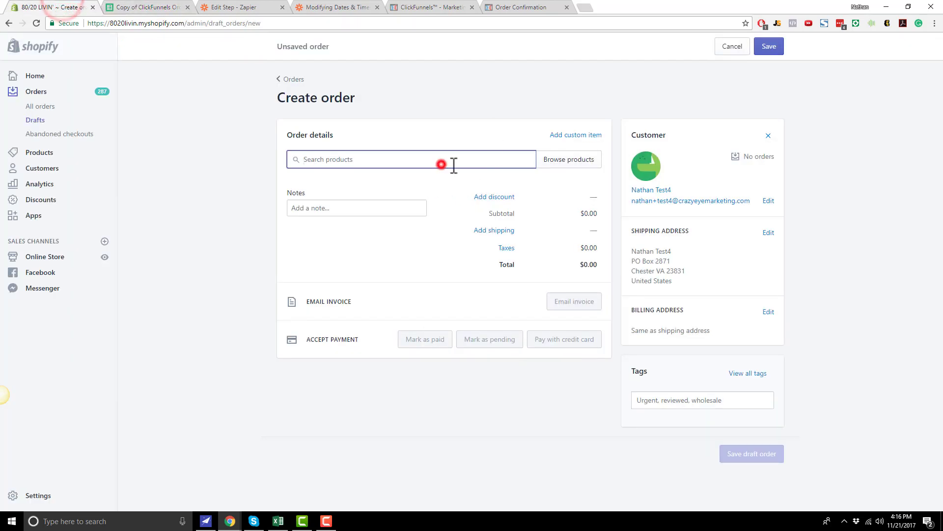
pyautogui.click(548, 166)
pyautogui.click(593, 198)
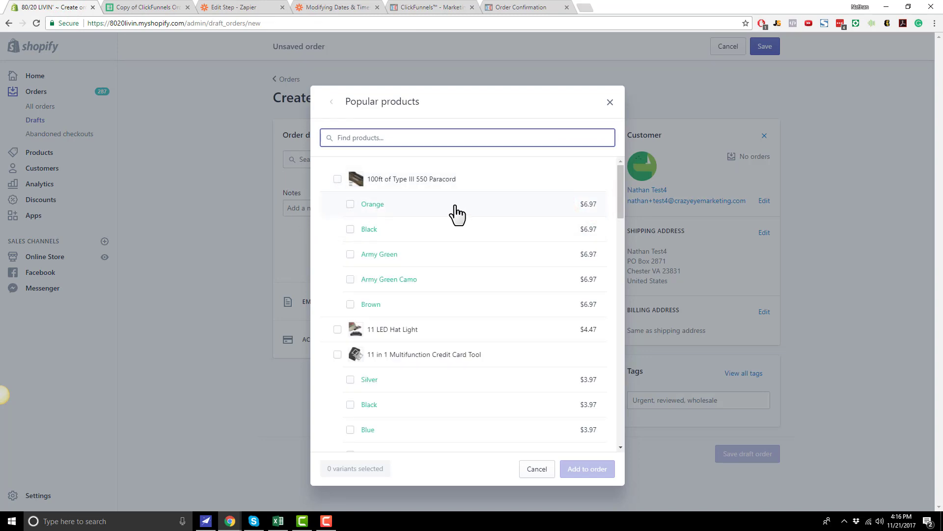
pyautogui.click(351, 204)
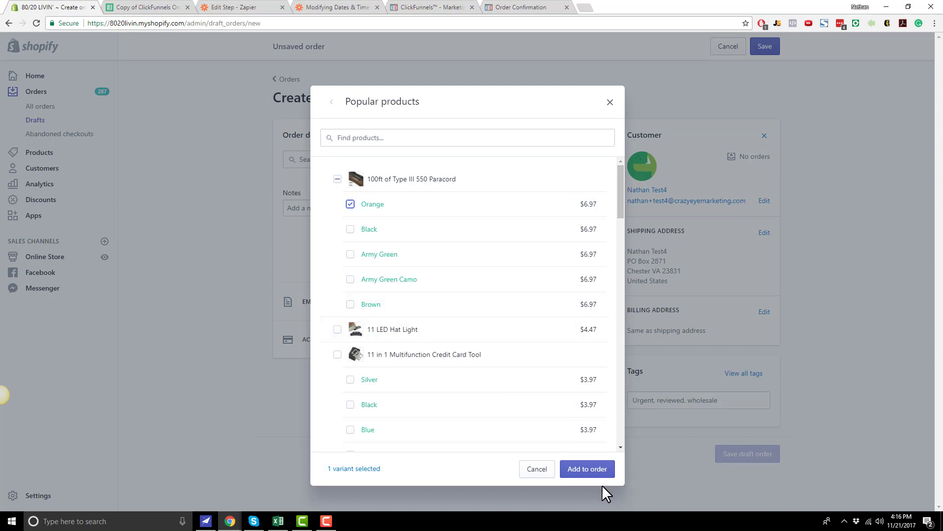
pyautogui.click(592, 468)
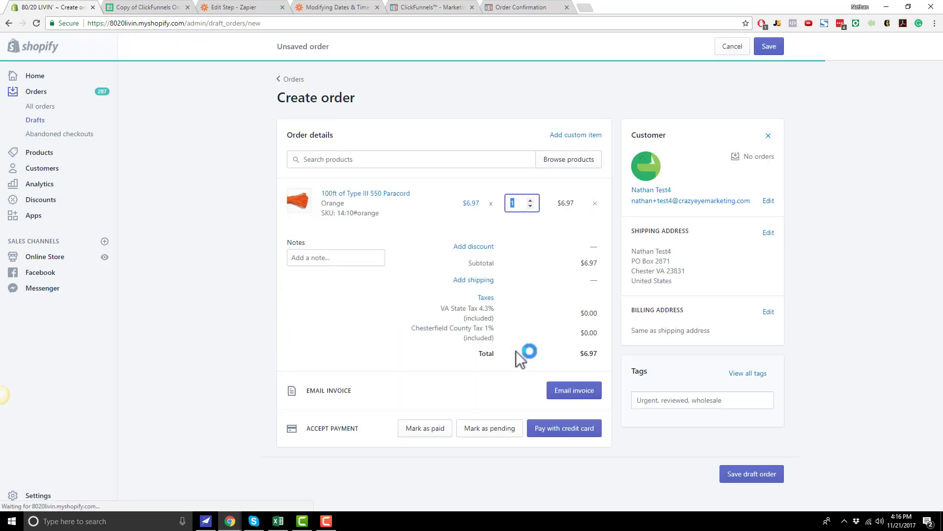
# Add the 5-Piece LED Lighted Tent Stakes from the full product list to the draft order
pyautogui.click(568, 165)
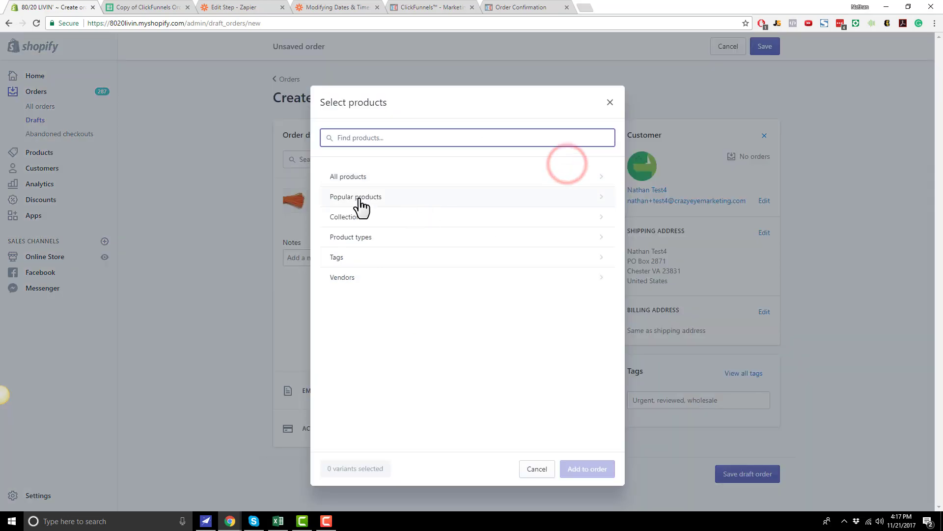
pyautogui.click(426, 175)
pyautogui.scroll(-8, 478, 325)
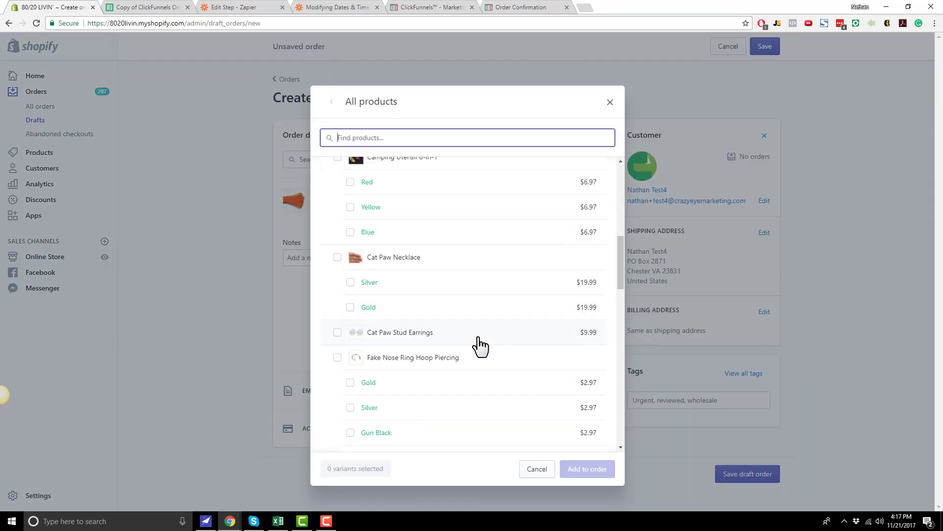
pyautogui.scroll(3, 366, 292)
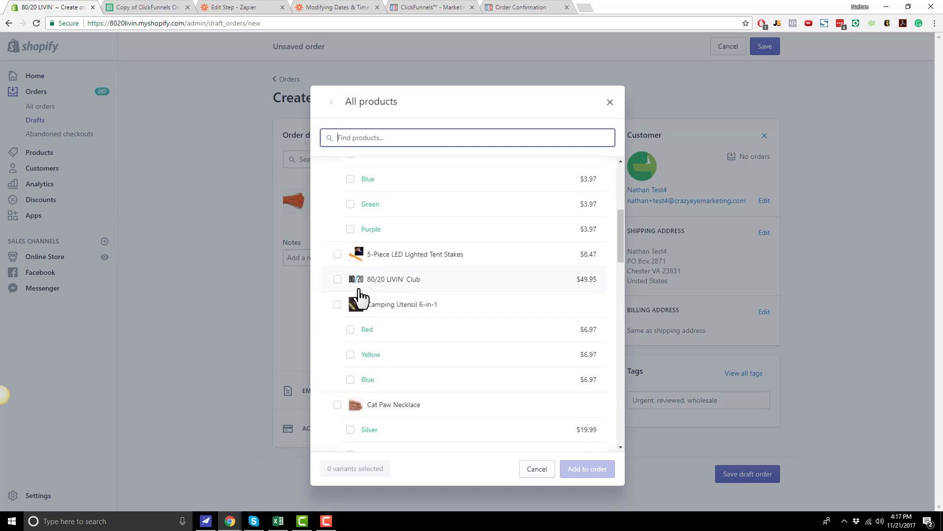
pyautogui.click(338, 254)
pyautogui.click(583, 472)
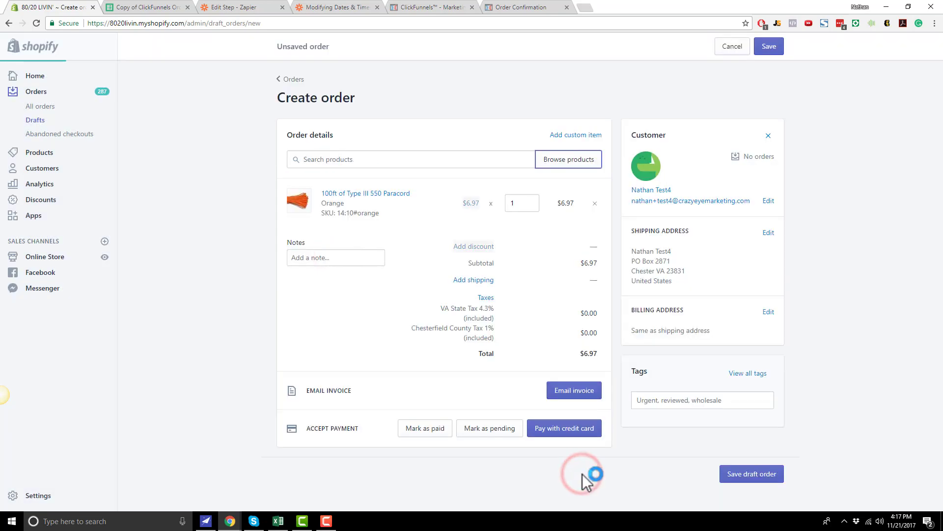
# Add only the Silver variant of the Cat Paw Necklace, bringing the total to $35.43
pyautogui.click(562, 160)
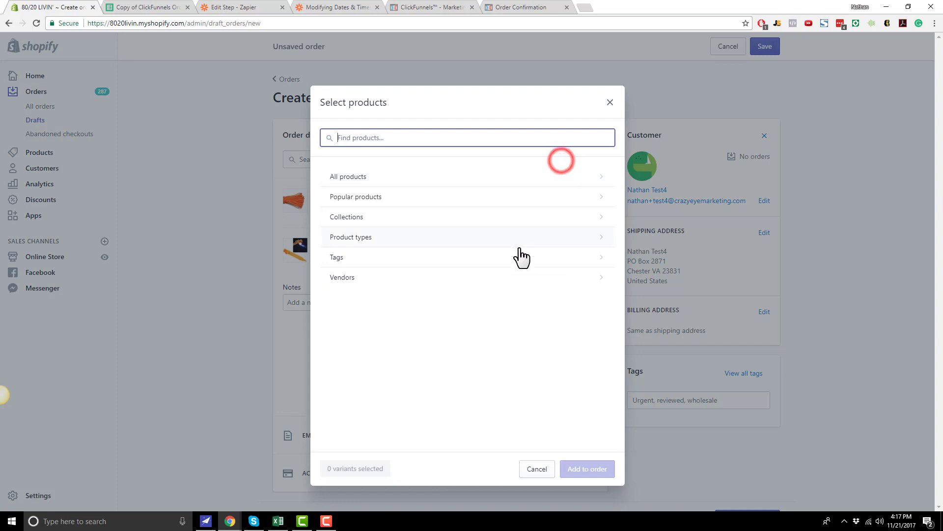
pyautogui.click(441, 176)
pyautogui.scroll(-5, 475, 365)
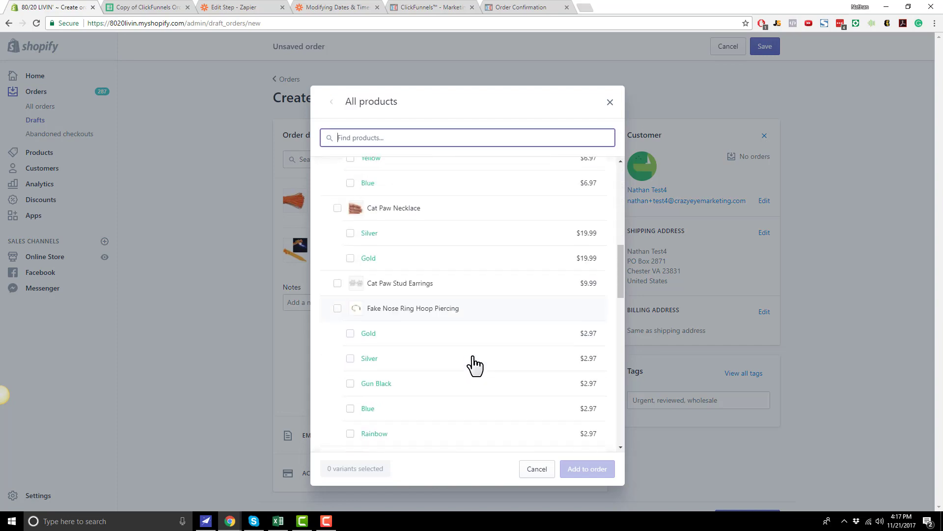
pyautogui.click(338, 209)
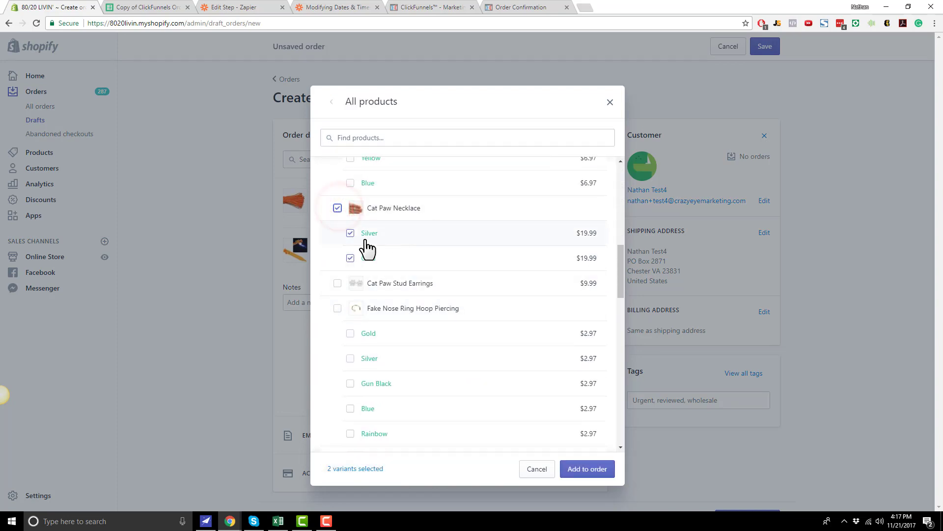
pyautogui.click(338, 208)
pyautogui.click(350, 232)
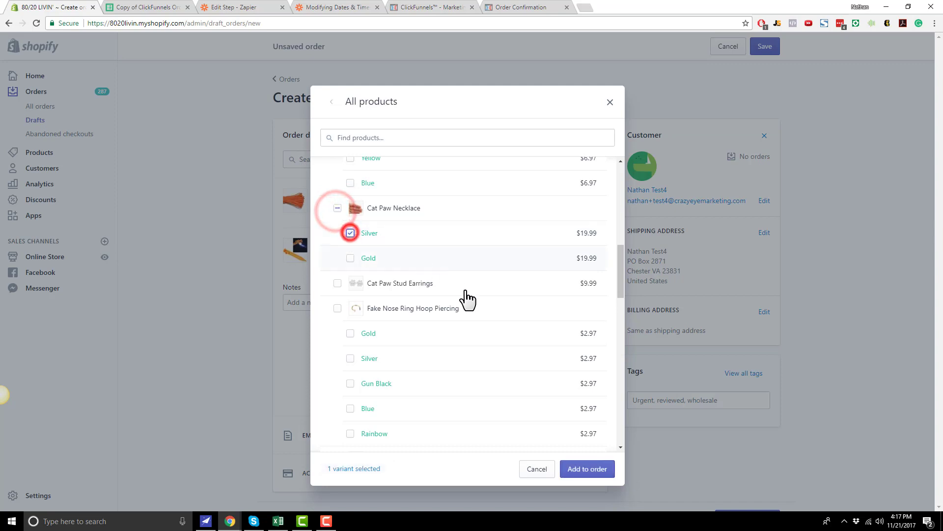
pyautogui.click(579, 471)
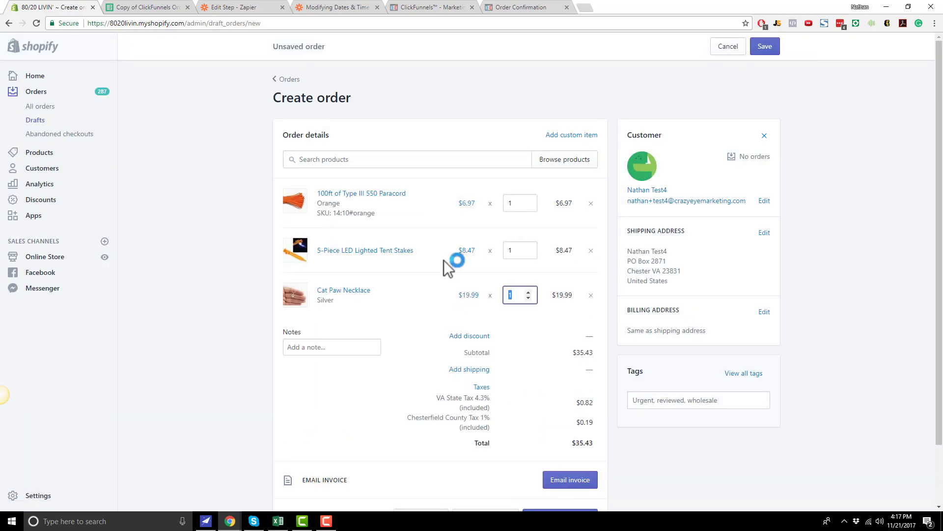
pyautogui.scroll(-2, 447, 268)
pyautogui.scroll(2, 433, 266)
pyautogui.scroll(-2, 422, 265)
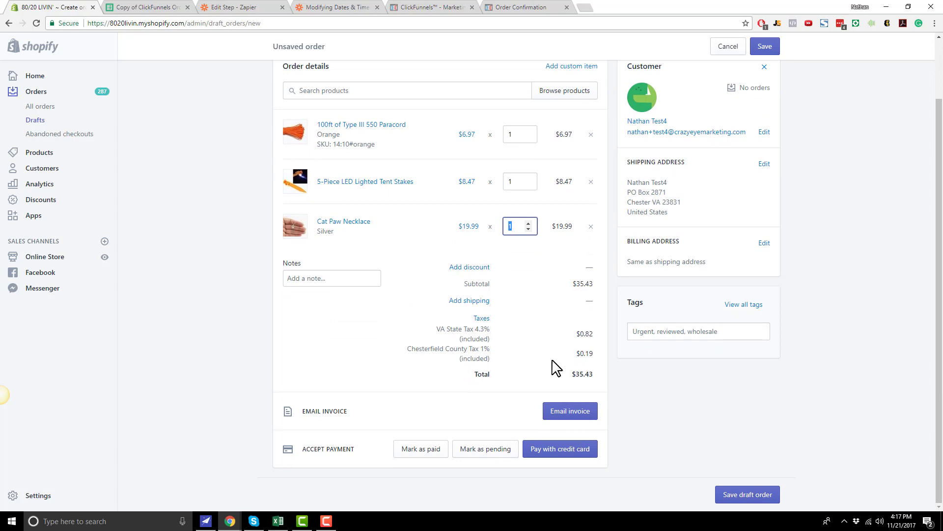
# Mark the draft as paid to create order #1307 for $35.43, then return to the order tracker sheet
pyautogui.click(423, 455)
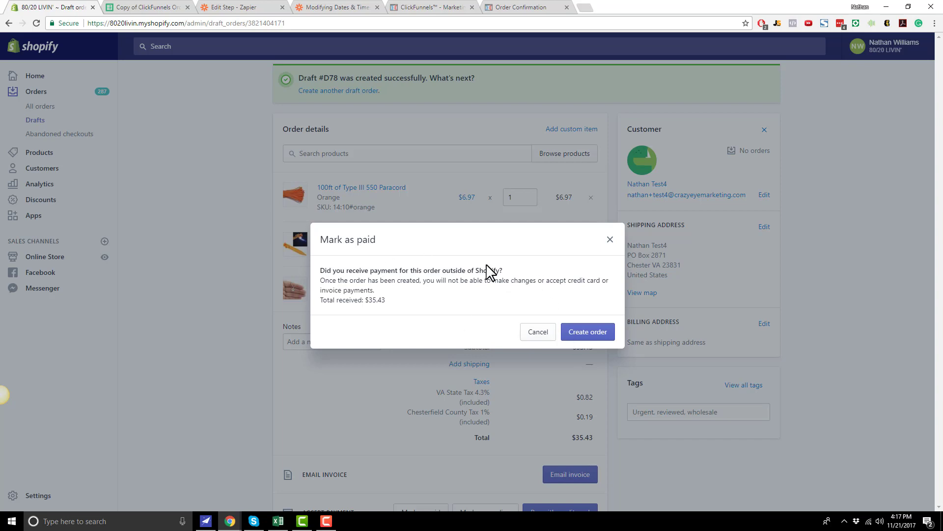
pyautogui.click(589, 331)
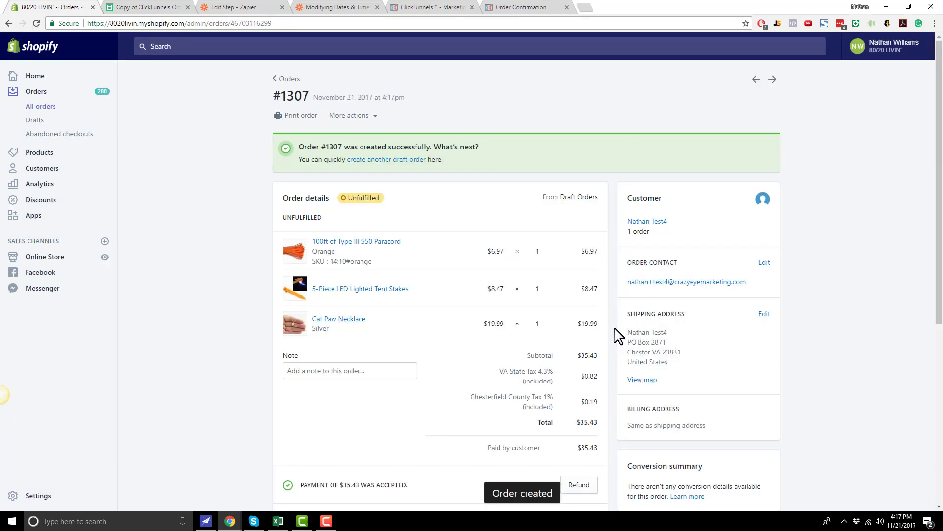
pyautogui.scroll(-5, 568, 358)
pyautogui.scroll(1, 442, 314)
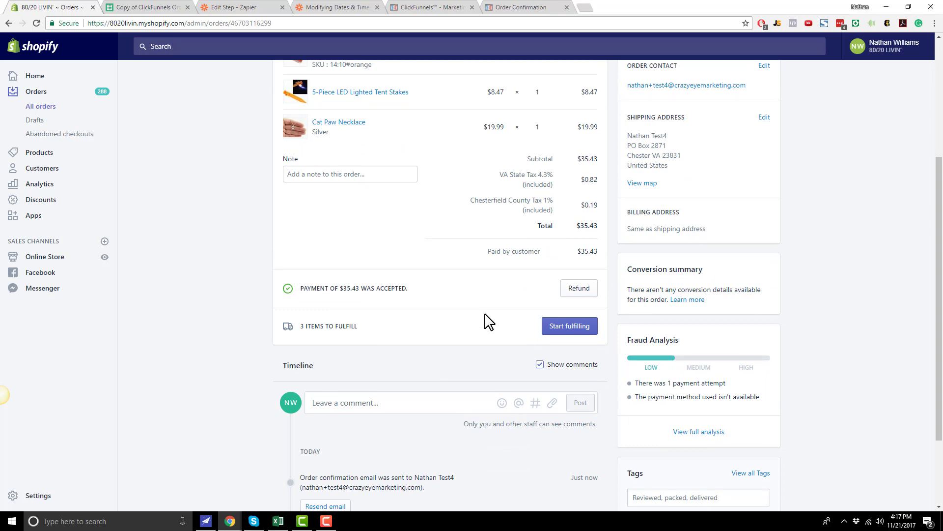
pyautogui.click(167, 7)
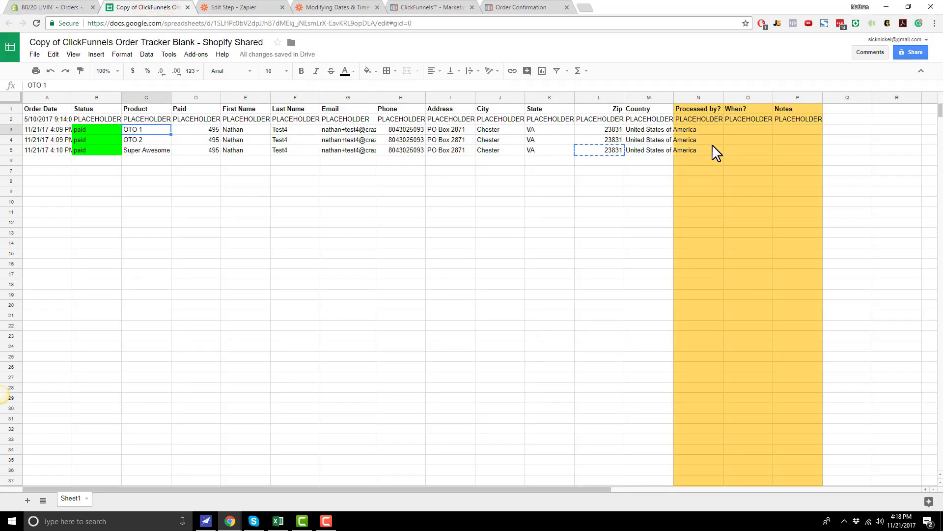
# Enter the processor's name in the Processed by? cells for the three orders
pyautogui.click(709, 130)
pyautogui.write('N')
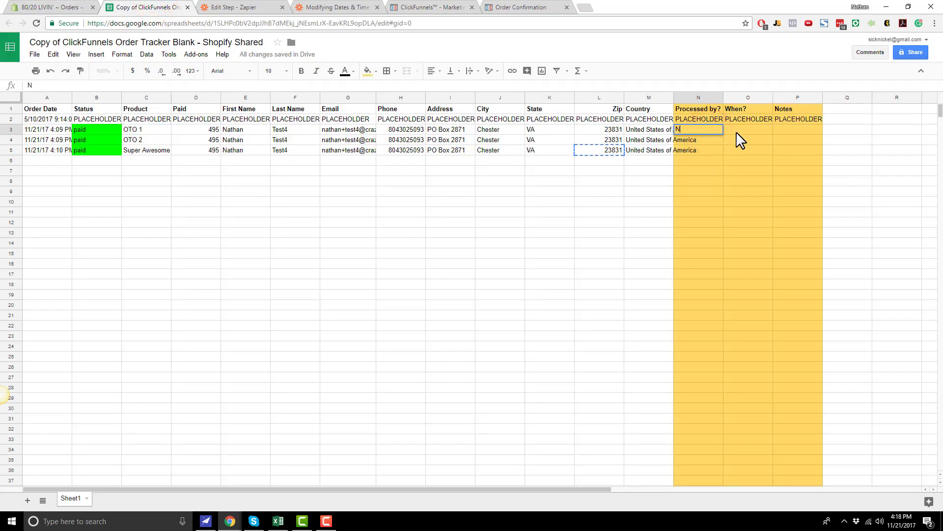
pyautogui.write('athan')
pyautogui.press('Tab')
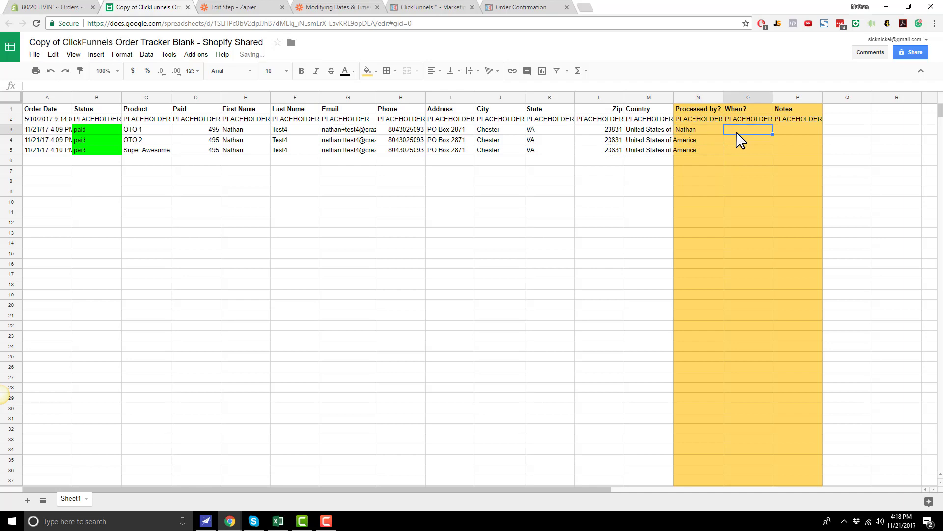
pyautogui.press('Left')
pyautogui.press('Down')
pyautogui.write('Nathan')
pyautogui.press('Return')
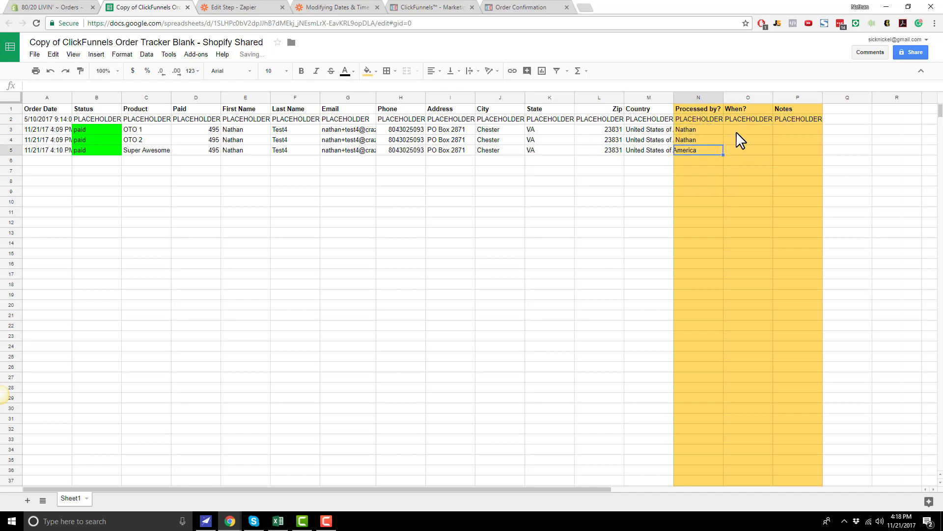
pyautogui.write('Nathan')
pyautogui.press('Tab')
# Fill the When? column with 21NOV2017 for all three orders
pyautogui.press('Up')
pyautogui.press('Up')
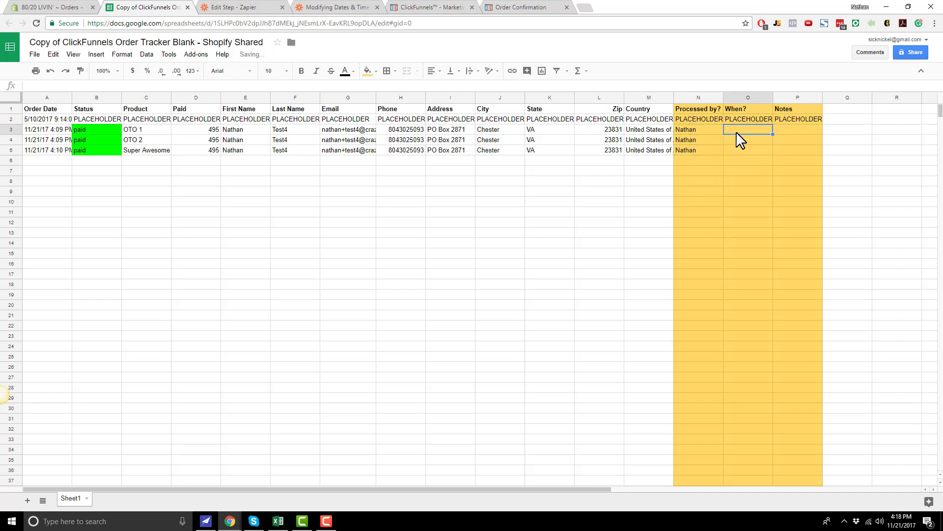
pyautogui.write('21NOV2017')
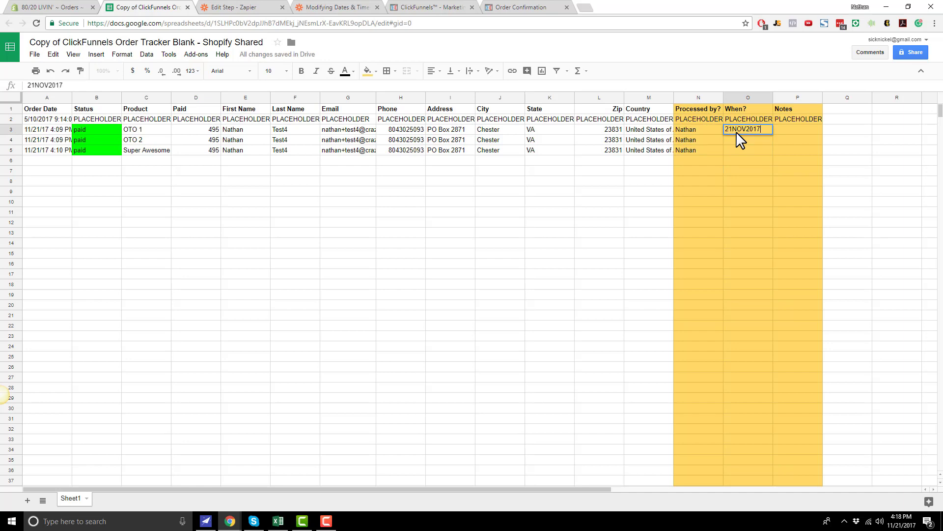
pyautogui.press('Return')
pyautogui.hotkey('ctrl', 'd')
pyautogui.press('Return')
pyautogui.hotkey('ctrl', 'd')
# Enter the note 'test' in the Notes cells of all three orders
pyautogui.press('Right')
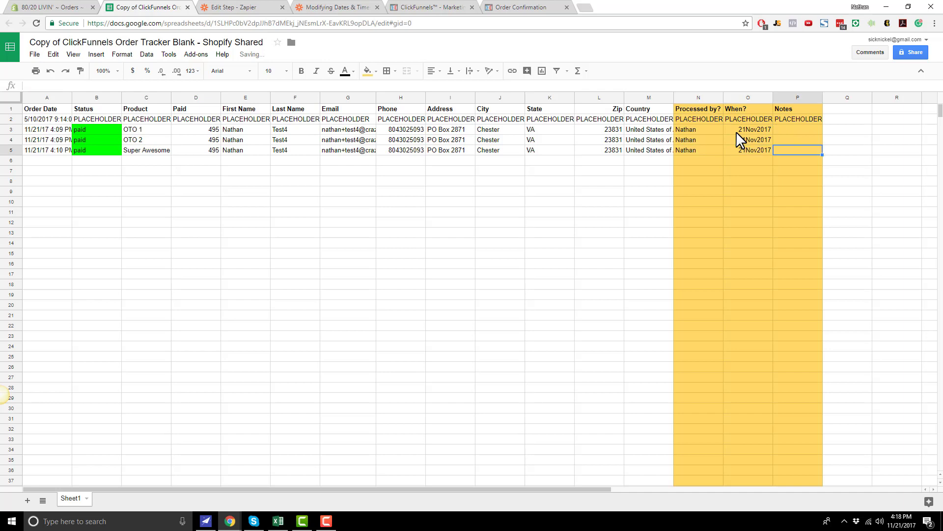
pyautogui.press('Right')
pyautogui.press('Up')
pyautogui.press('Left')
pyautogui.press('Left')
pyautogui.press('Up')
pyautogui.press('Right')
pyautogui.write('test')
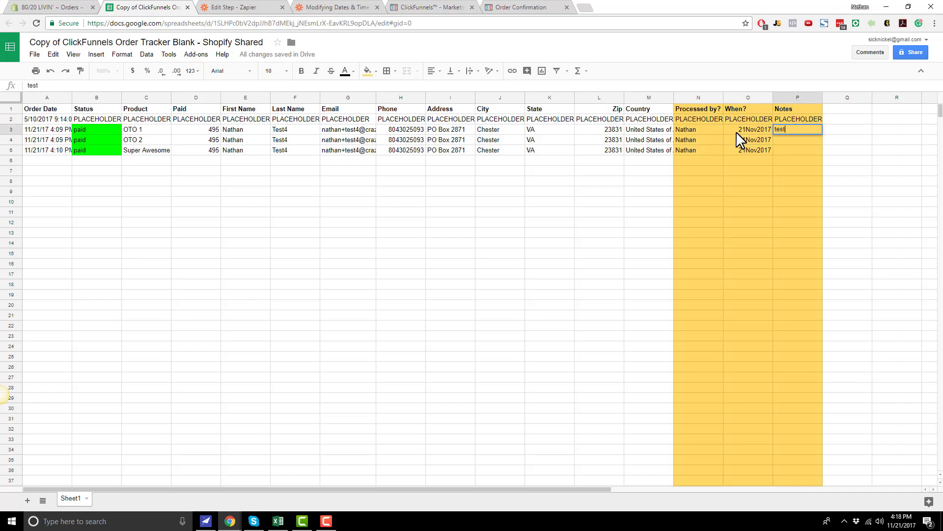
pyautogui.press('Return')
pyautogui.write('test')
pyautogui.press('Return')
pyautogui.write('test')
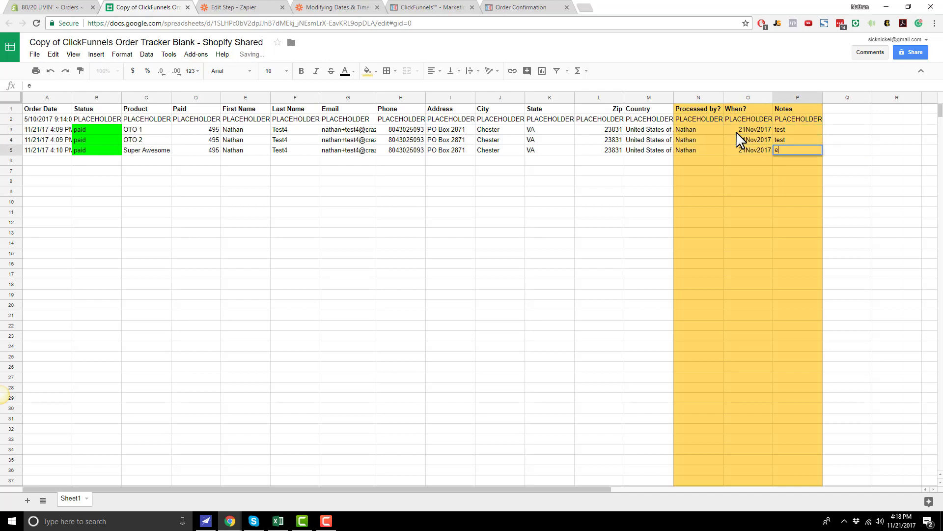
pyautogui.press('Left')
pyautogui.press('Left')
pyautogui.press('Left')
pyautogui.press('Left')
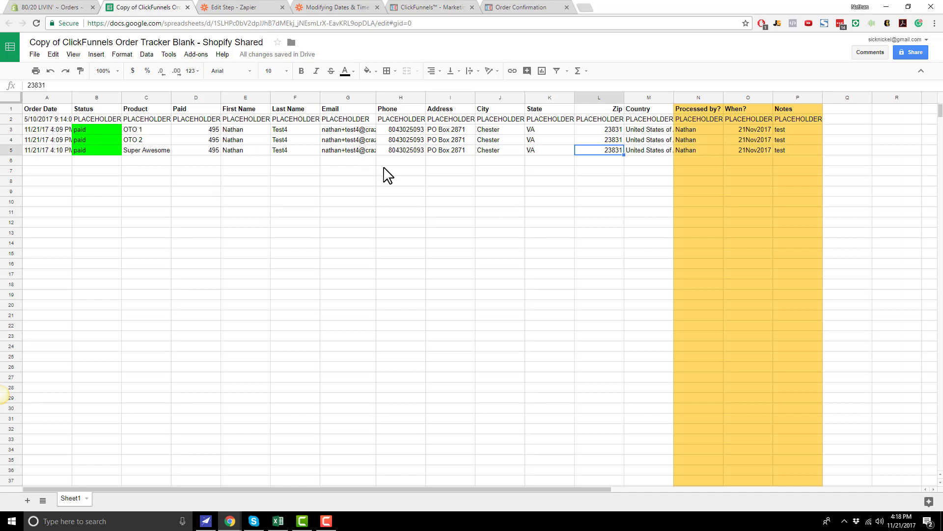
# Go back to the top of Shopify order #1307 with its $35.43 payment accepted
pyautogui.click(160, 138)
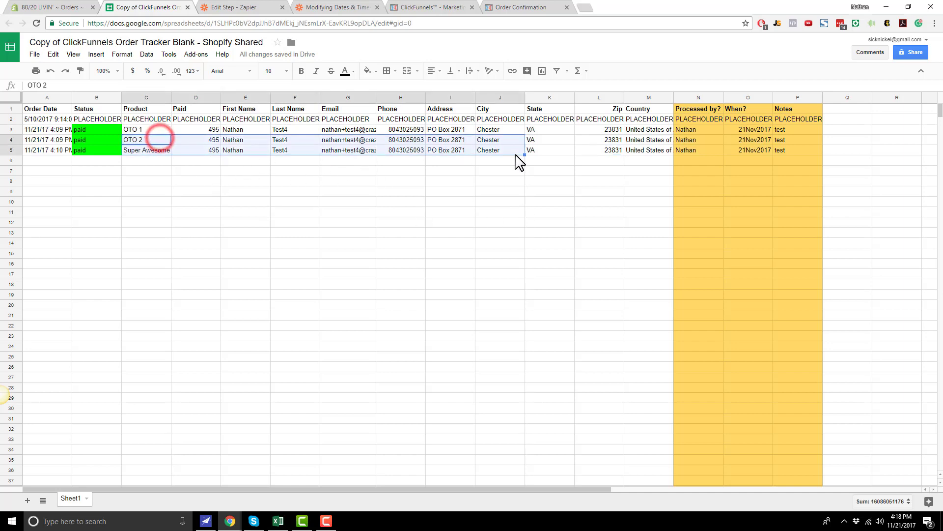
pyautogui.click(49, 7)
pyautogui.scroll(3, 436, 268)
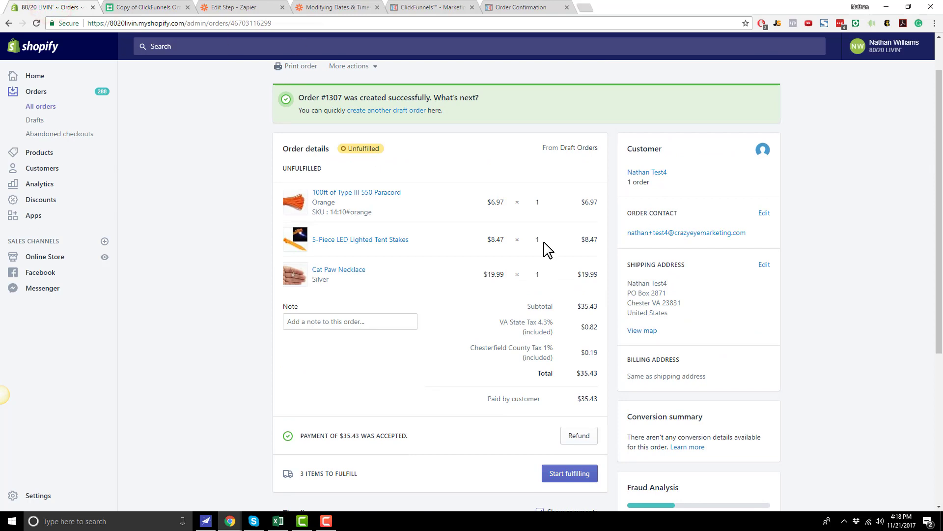